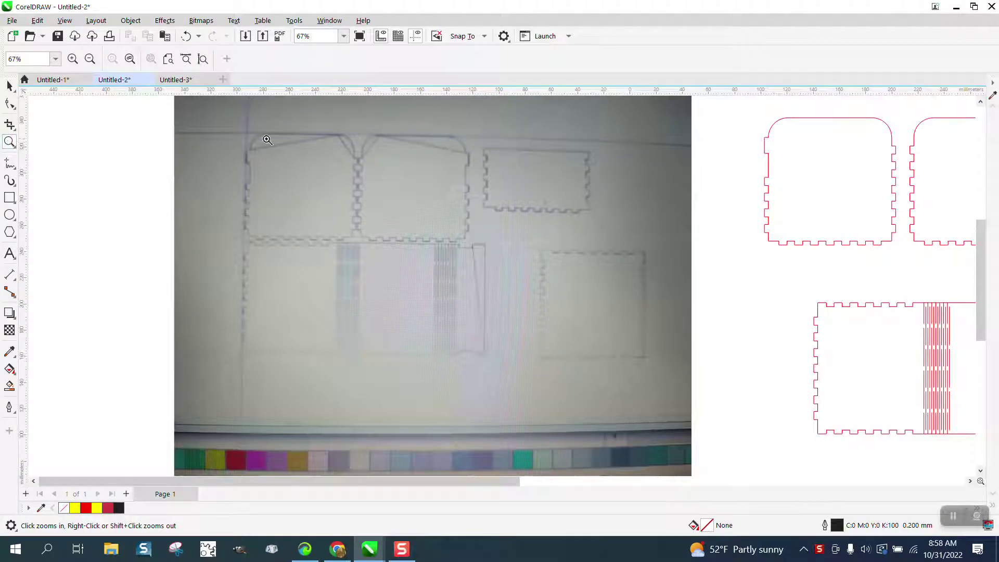
Step: Zoom in on the first red panel and check it in wireframe before returning to enhanced view
drag(410, 242, 411, 243)
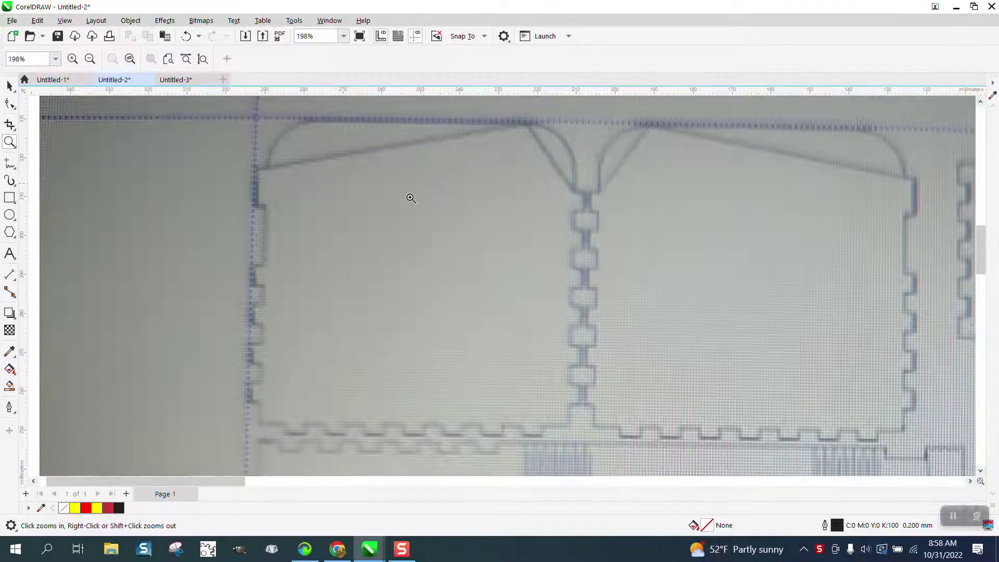
scroll(409, 241, down, 3)
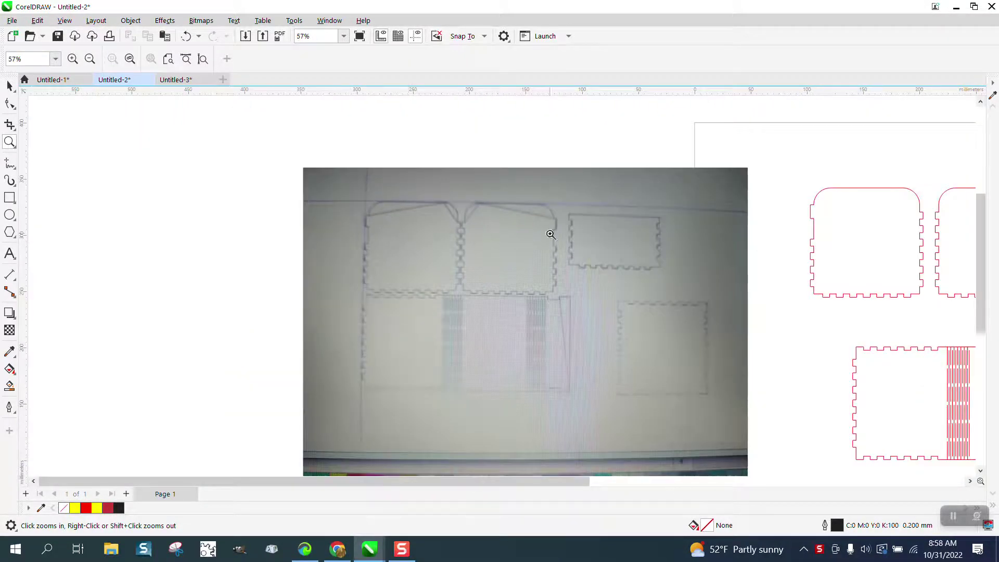
scroll(529, 226, down, 1)
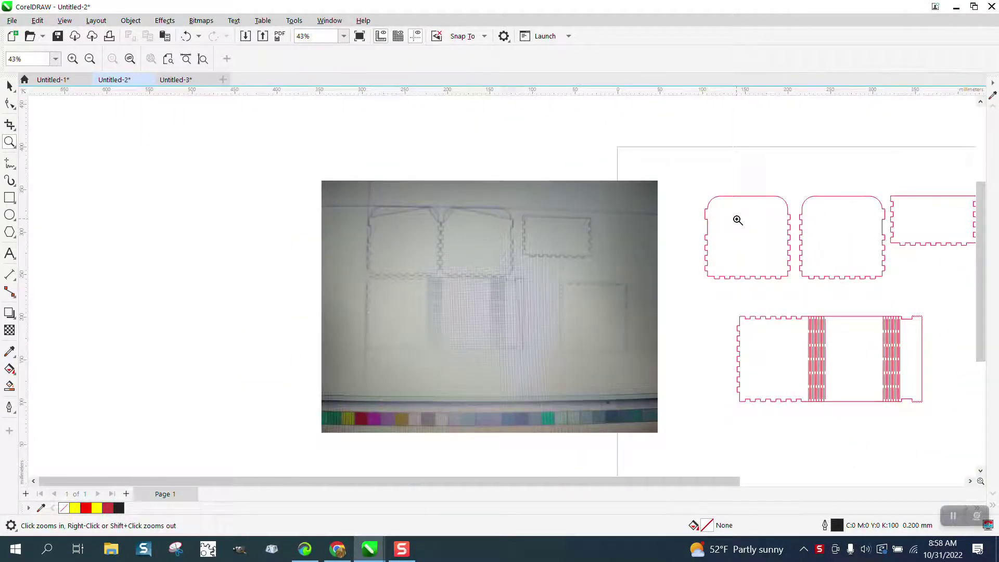
drag(707, 181, 837, 296)
scroll(476, 209, down, 1)
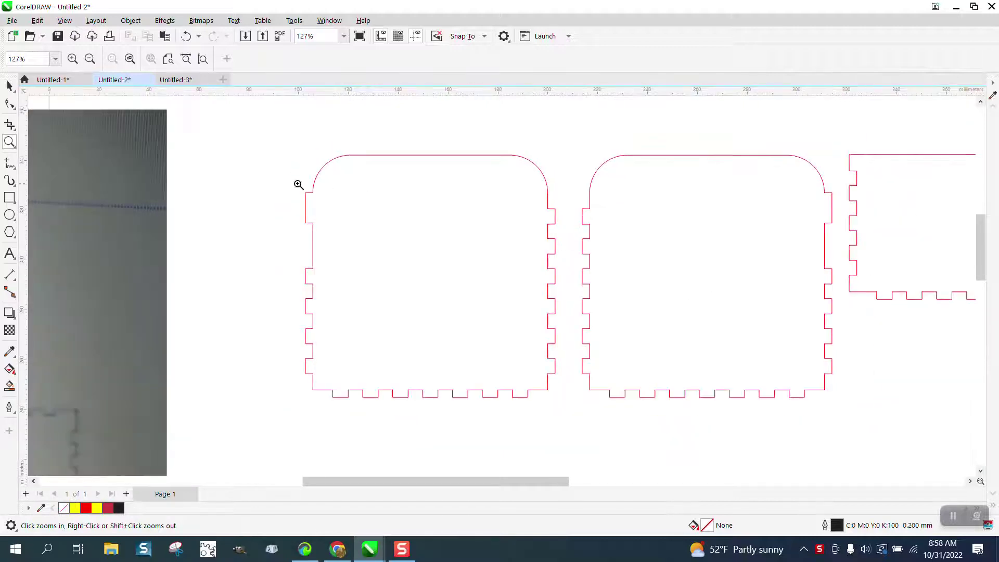
click(10, 87)
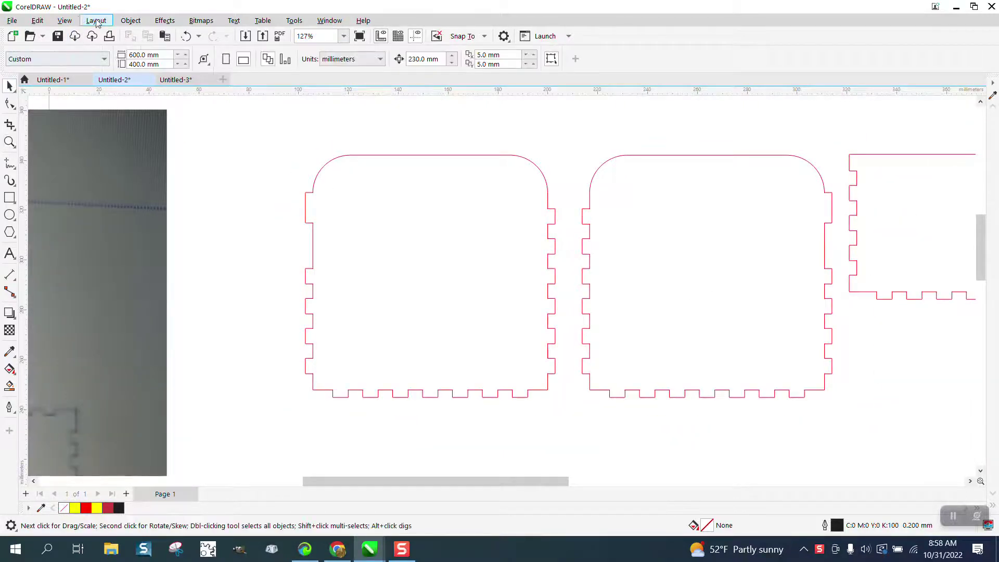
click(64, 20)
click(81, 45)
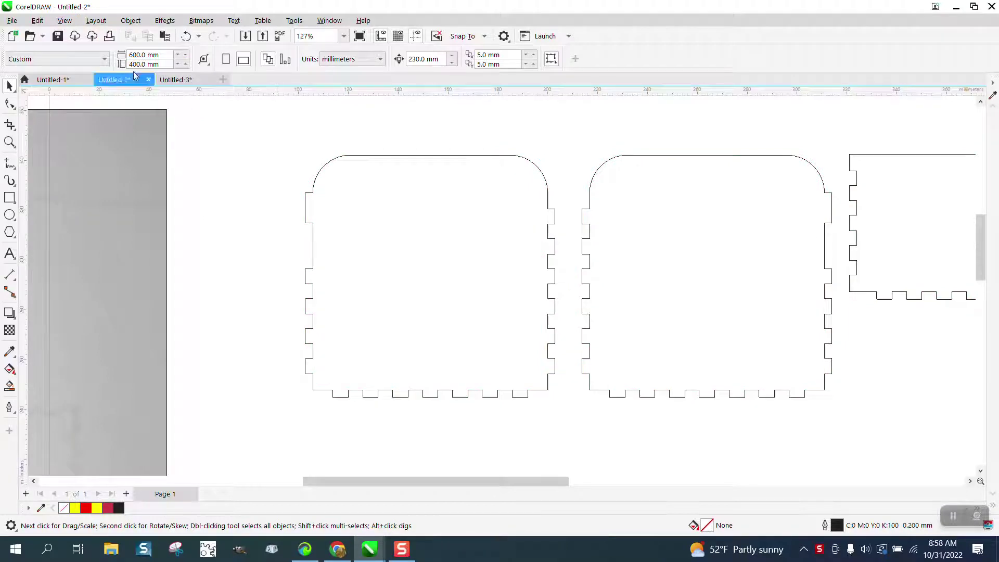
click(65, 21)
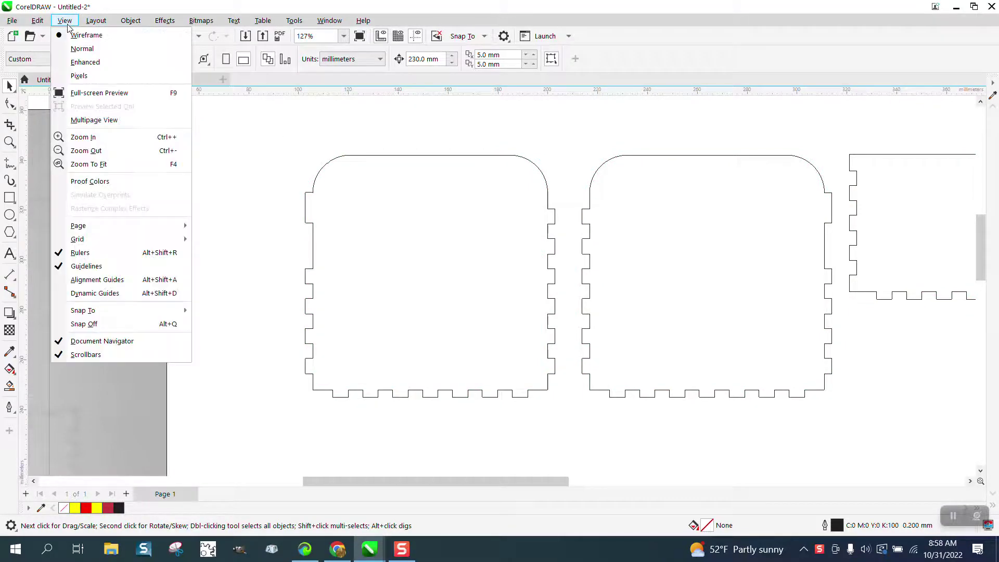
click(85, 62)
scroll(365, 164, down, 3)
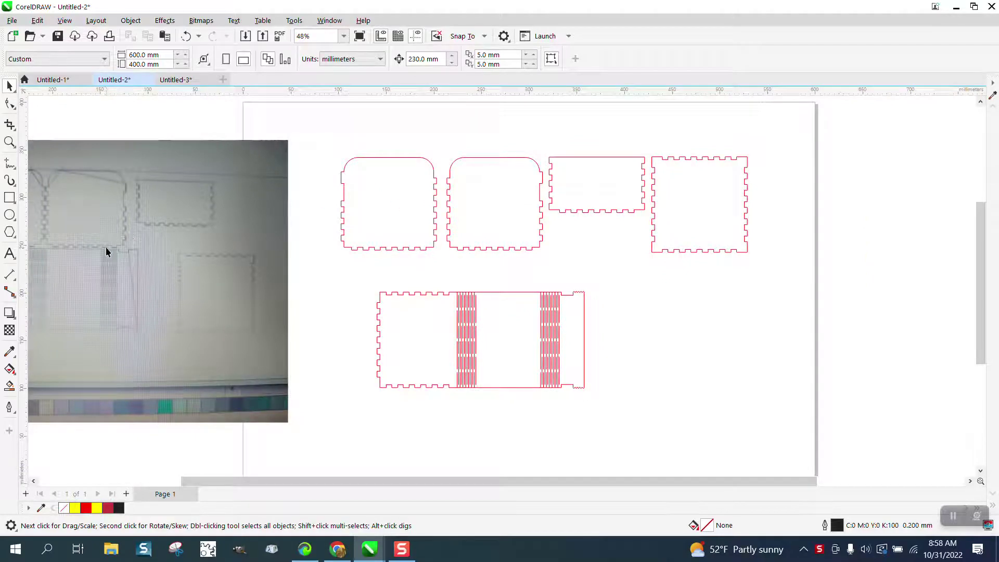
Step: Zoom in closely on a panel's outline corner to inspect it
click(9, 142)
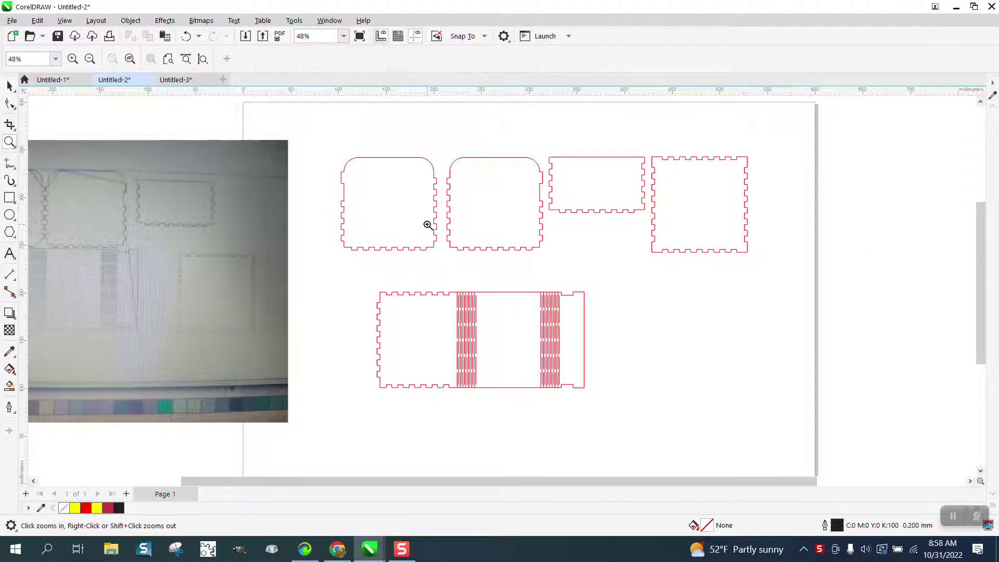
drag(430, 220, 439, 227)
drag(489, 311, 557, 377)
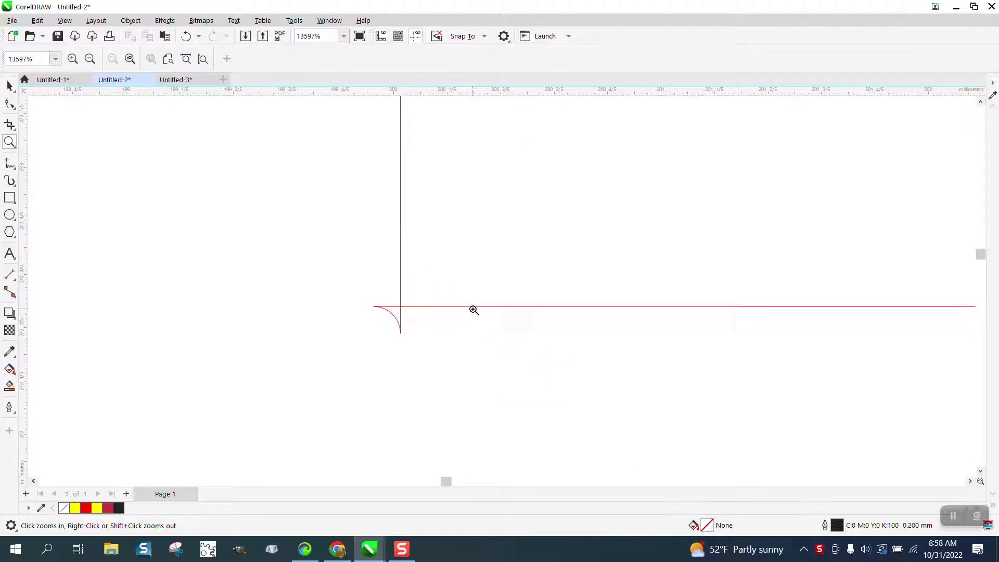
scroll(400, 270, down, 1)
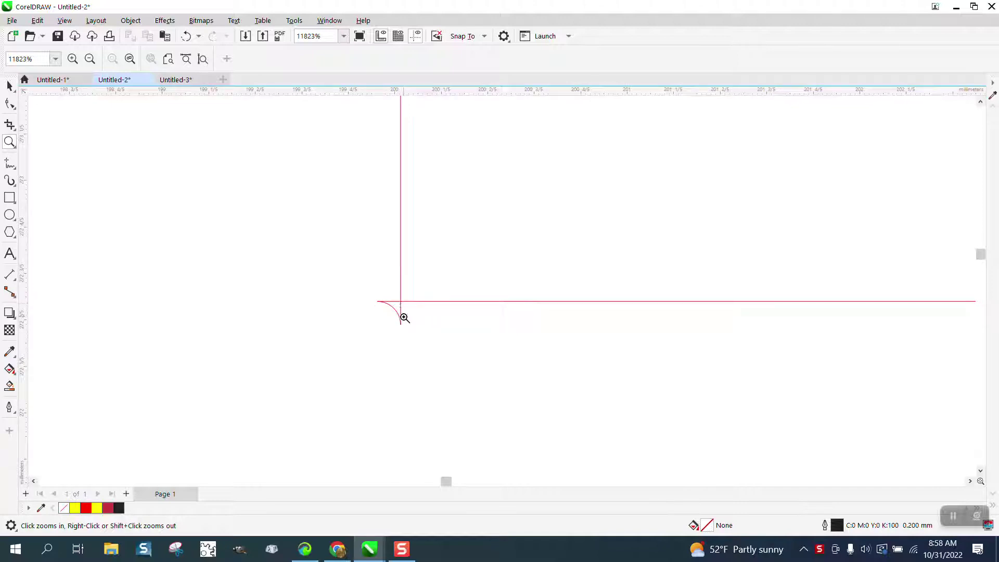
scroll(364, 248, down, 9)
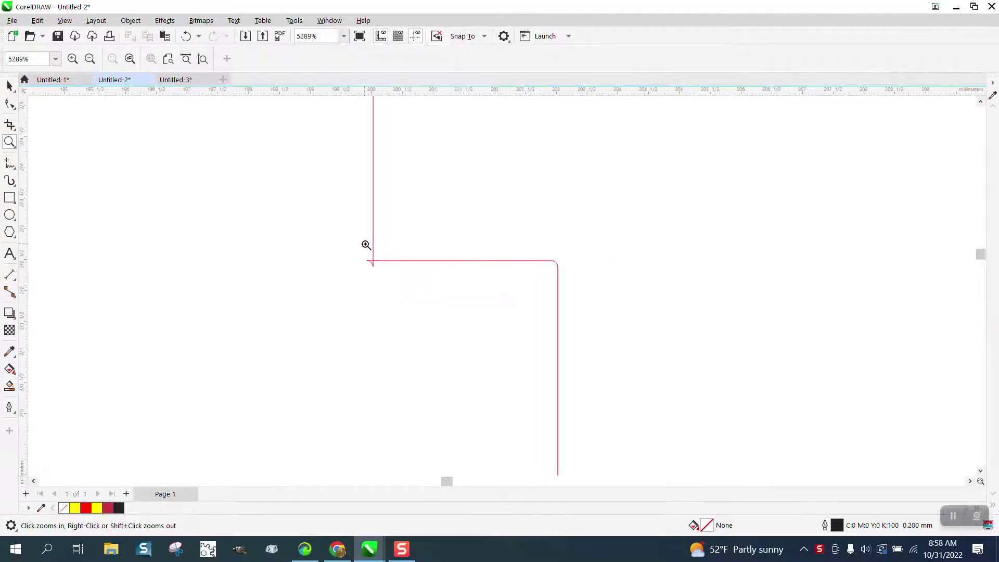
scroll(406, 246, down, 20)
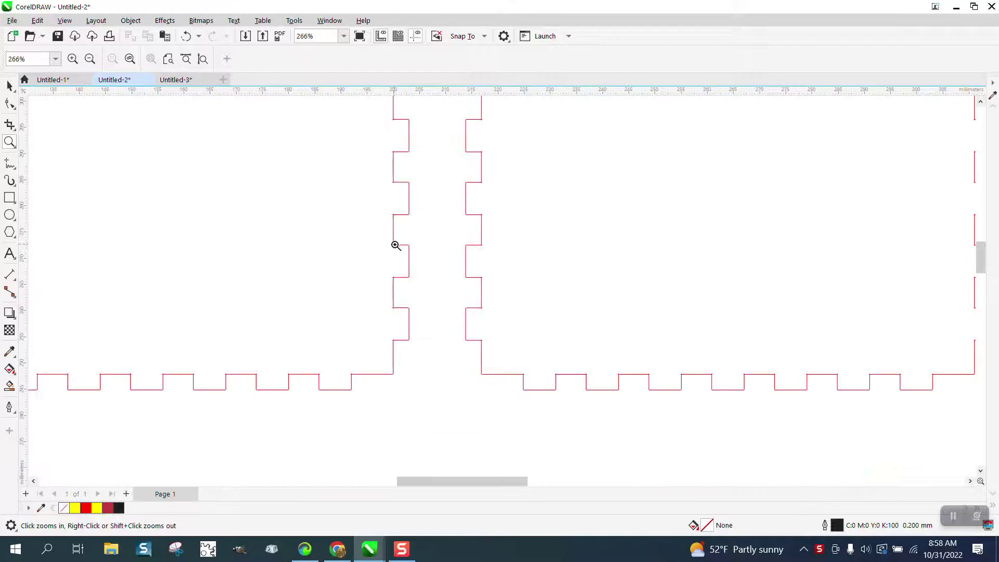
scroll(396, 243, down, 5)
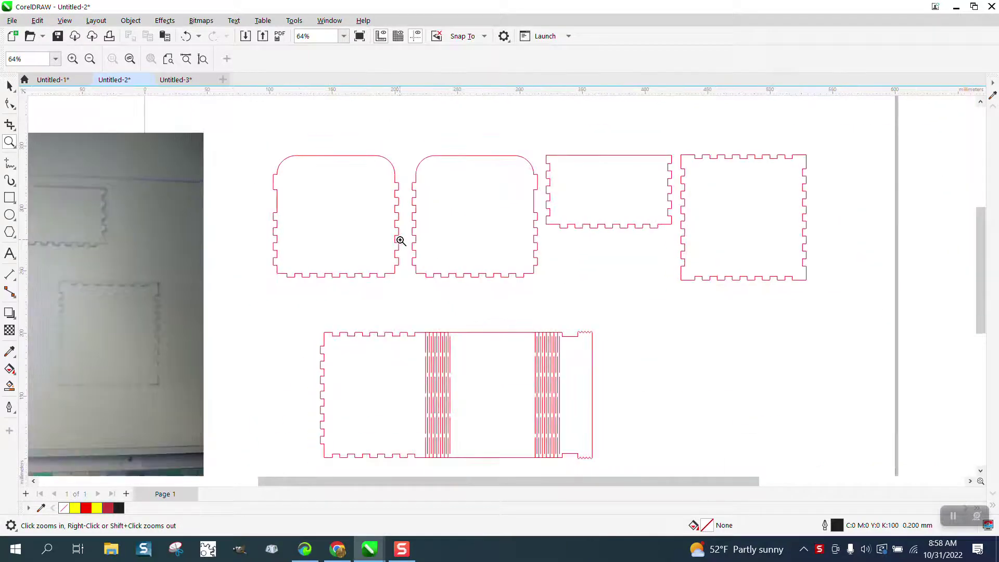
scroll(366, 232, down, 1)
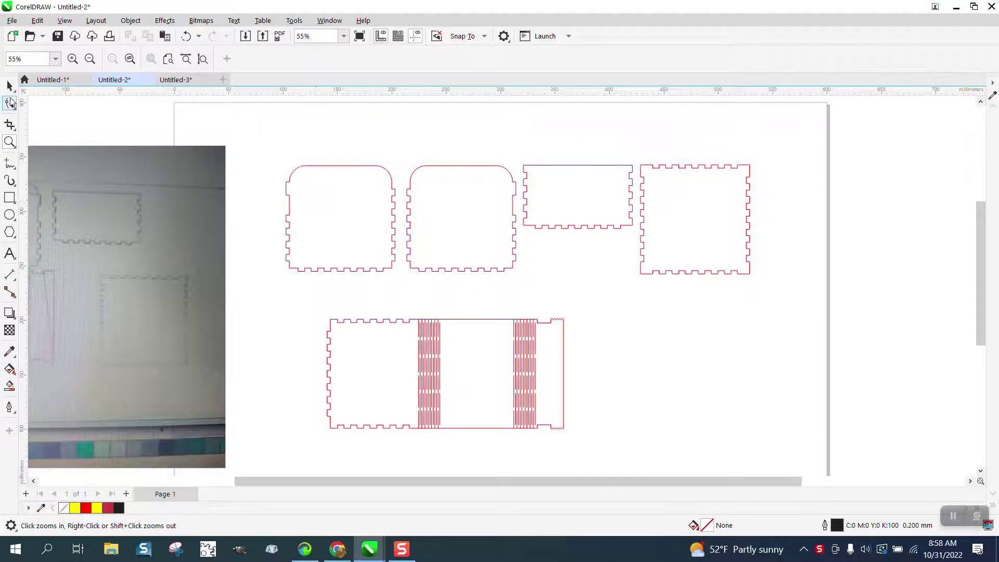
Step: Move the long hinge strip up below the top panels and Break Curve Apart into 211 curves
click(9, 86)
click(419, 335)
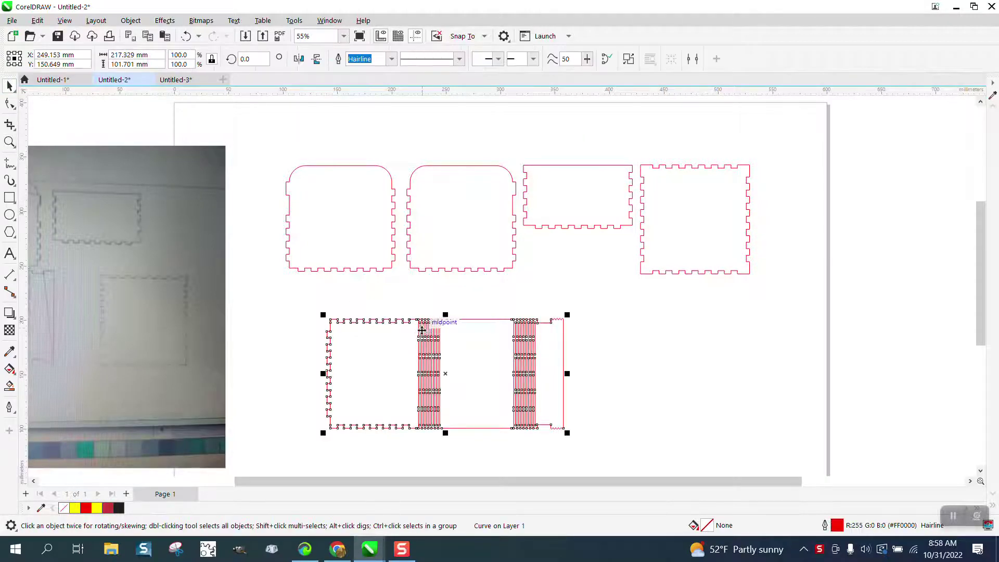
drag(419, 335, 462, 323)
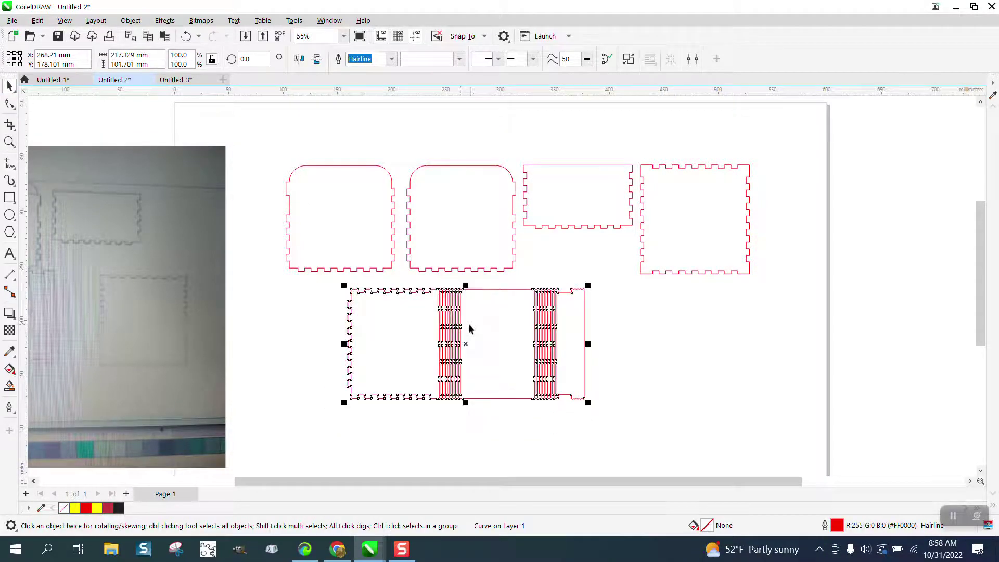
click(131, 21)
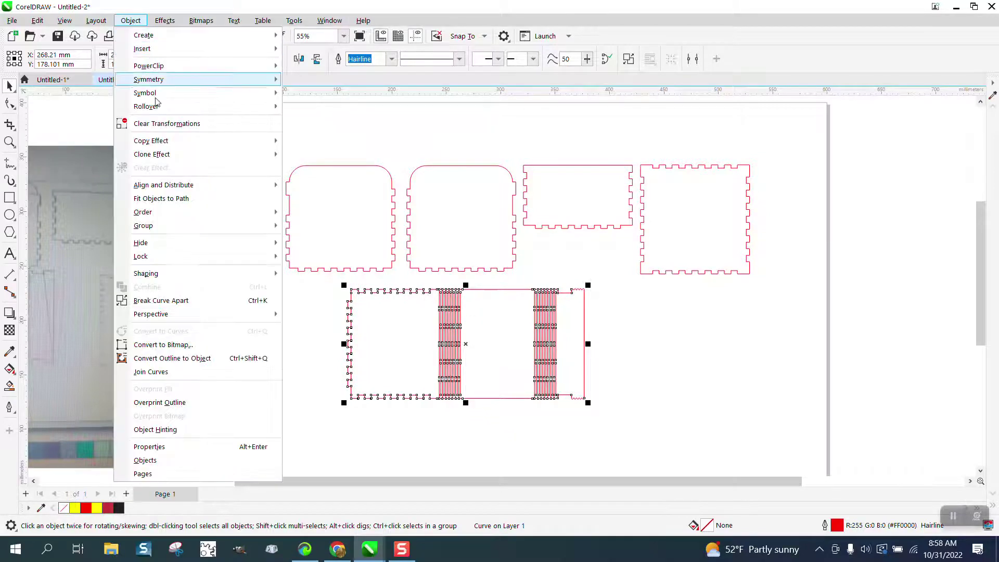
click(194, 302)
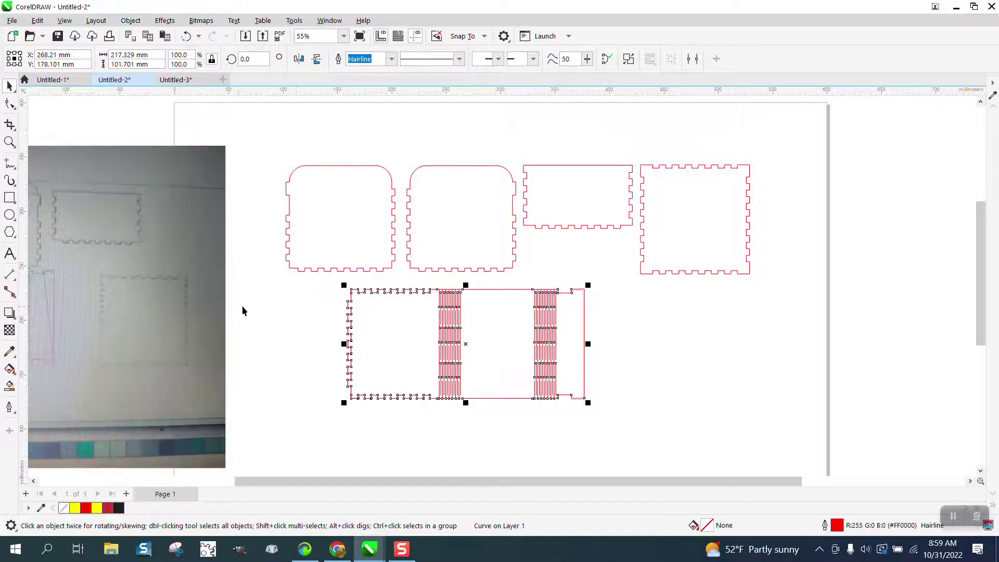
click(295, 307)
click(10, 141)
drag(415, 295, 661, 440)
Step: Move the left block of hinge slits 230 mm down off the strip
scroll(521, 301, down, 1)
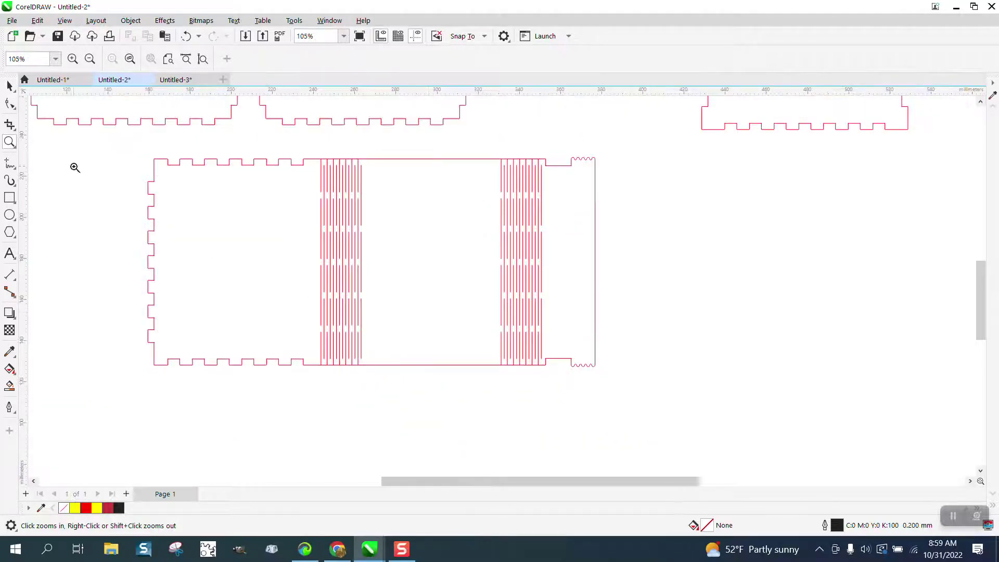
click(9, 86)
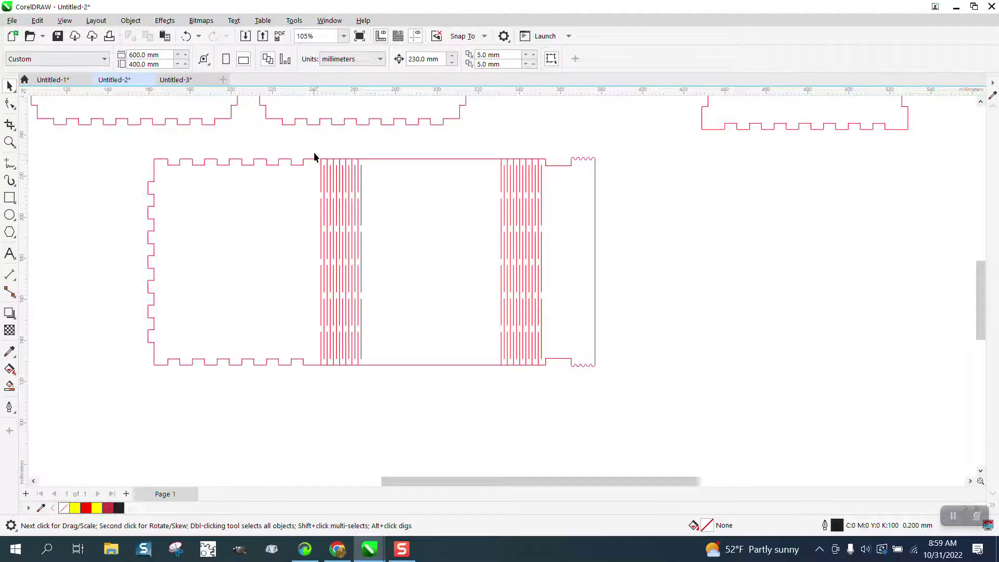
drag(315, 156, 388, 387)
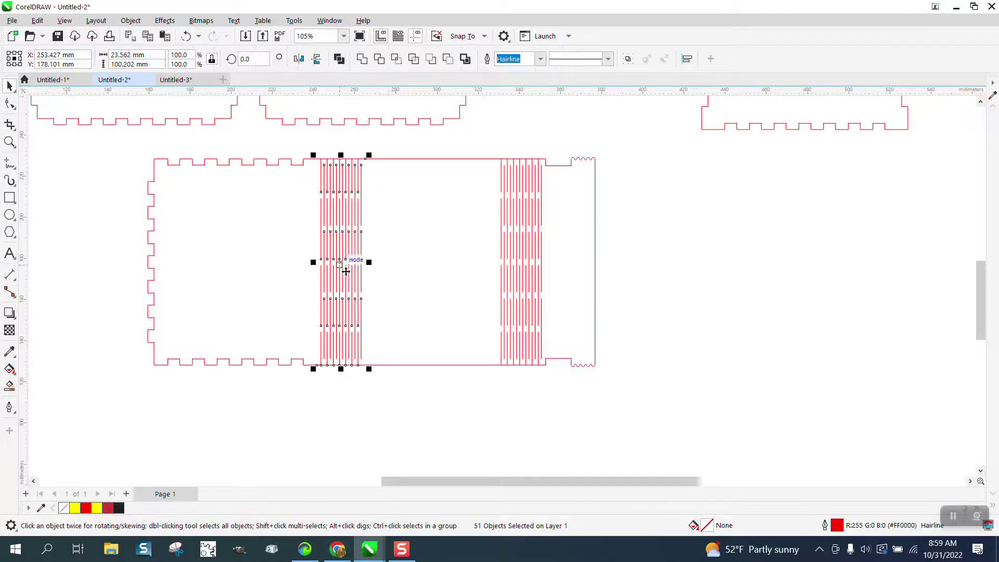
drag(346, 271, 449, 376)
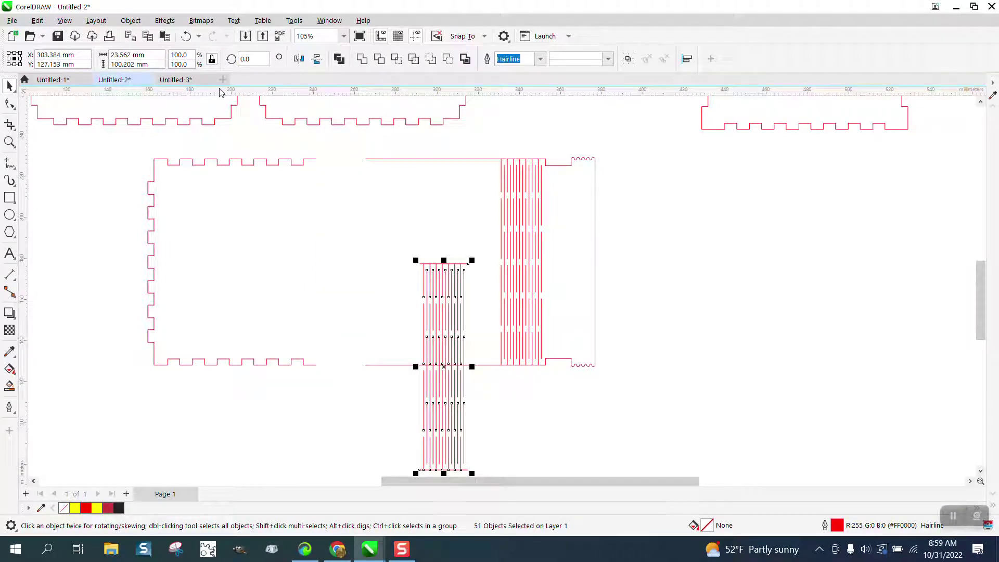
click(185, 35)
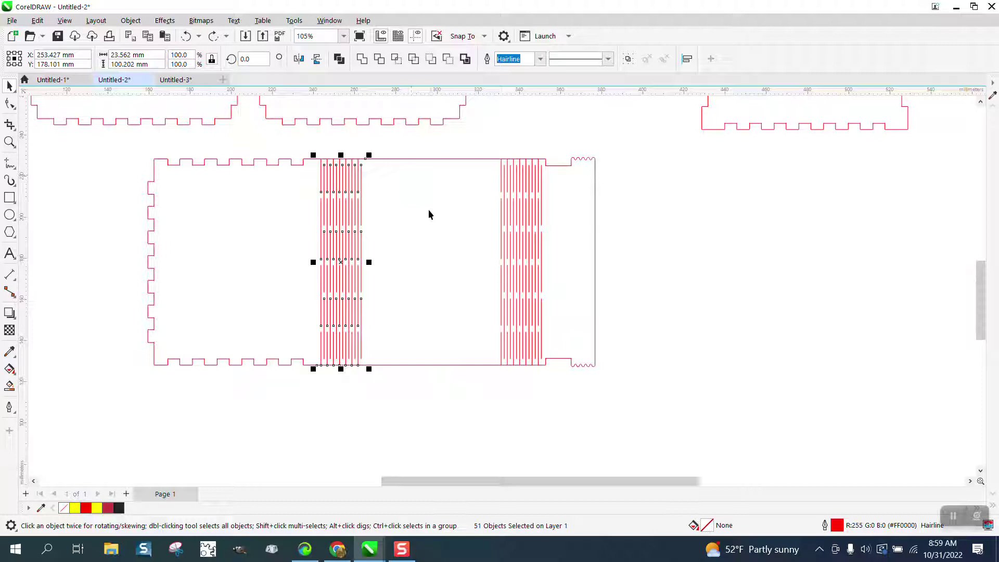
click(265, 292)
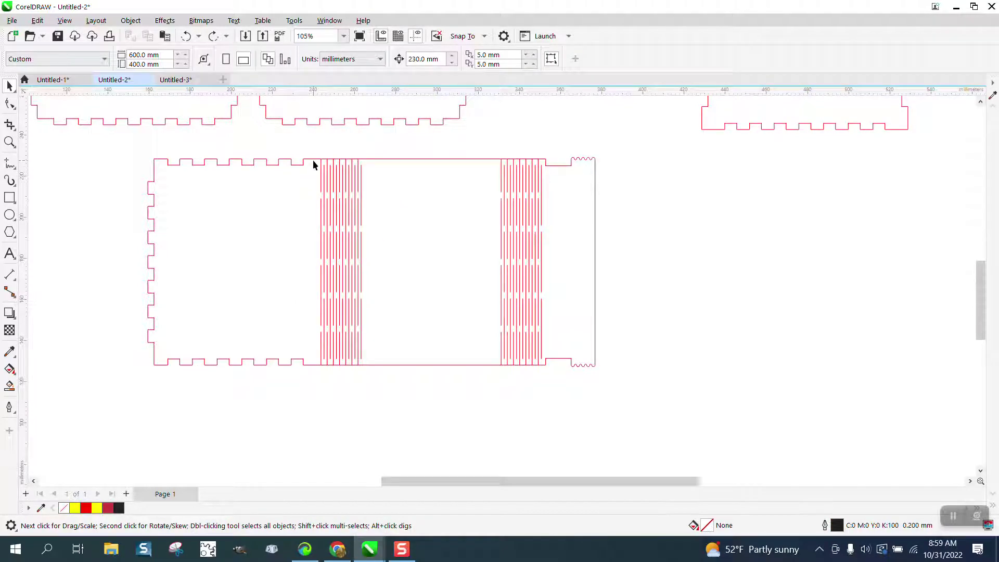
drag(314, 165, 368, 361)
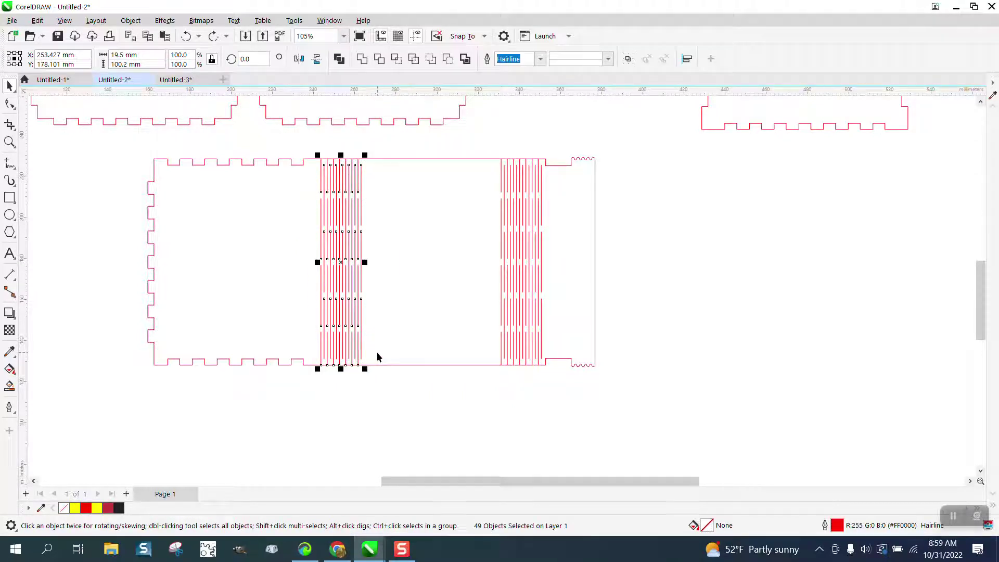
key(Down)
scroll(383, 330, down, 2)
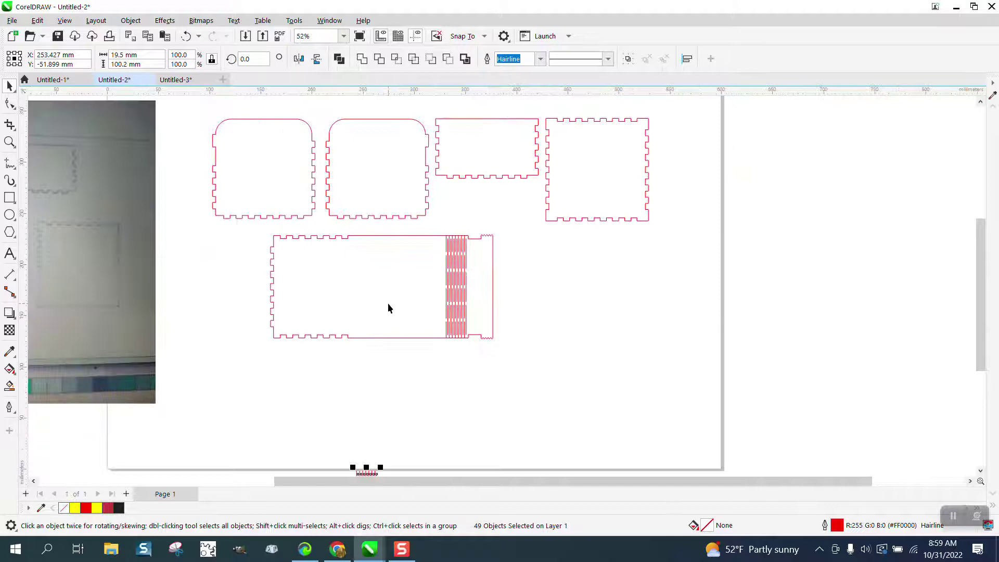
scroll(388, 308, down, 1)
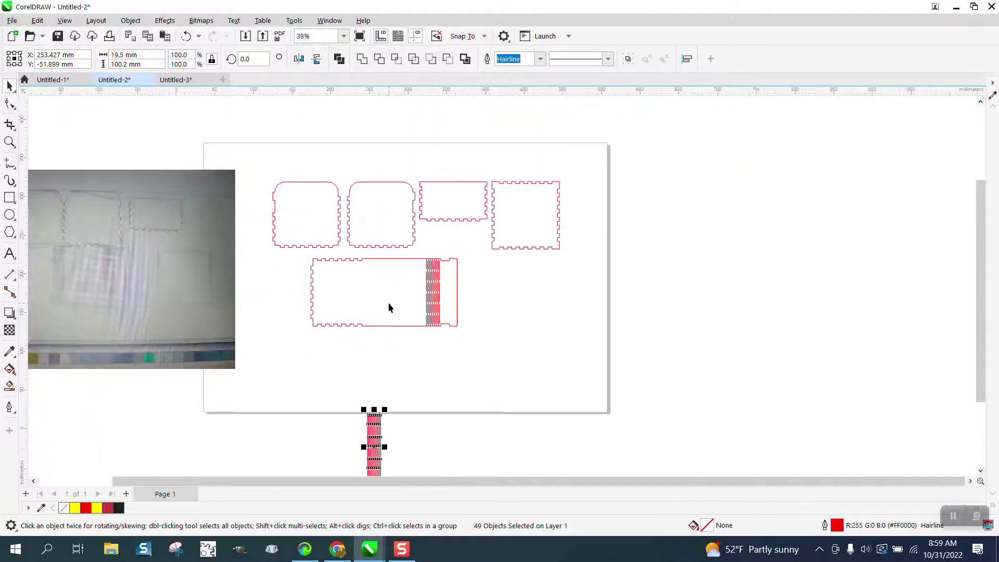
Step: Delete the remaining hinge slit lines from the long strip
click(10, 144)
drag(394, 260, 510, 373)
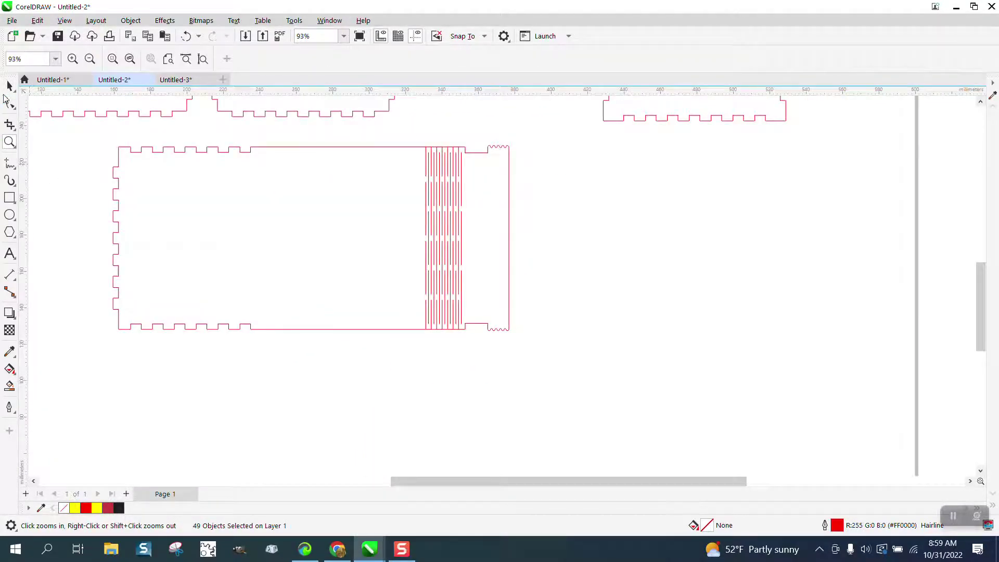
click(9, 86)
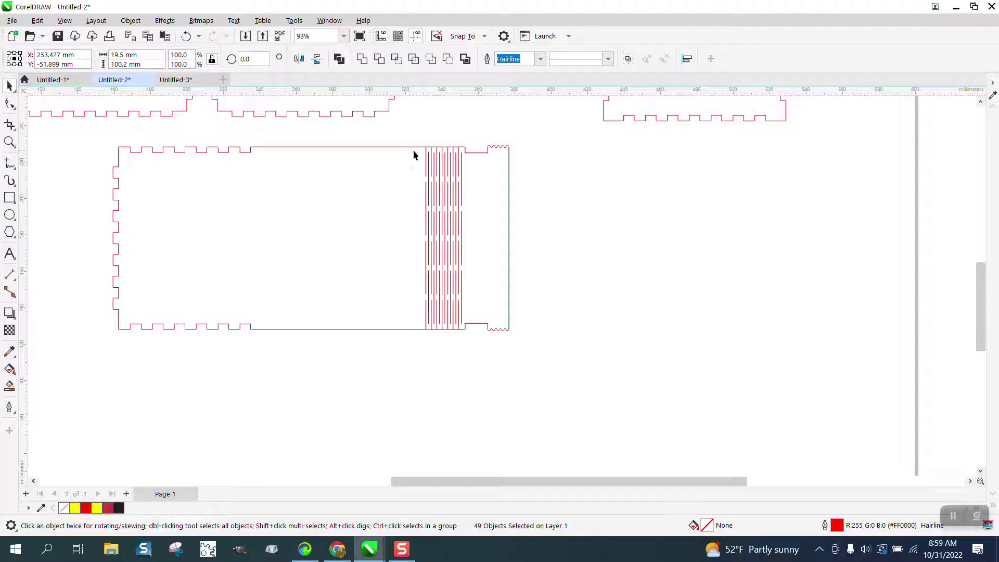
drag(414, 150, 464, 326)
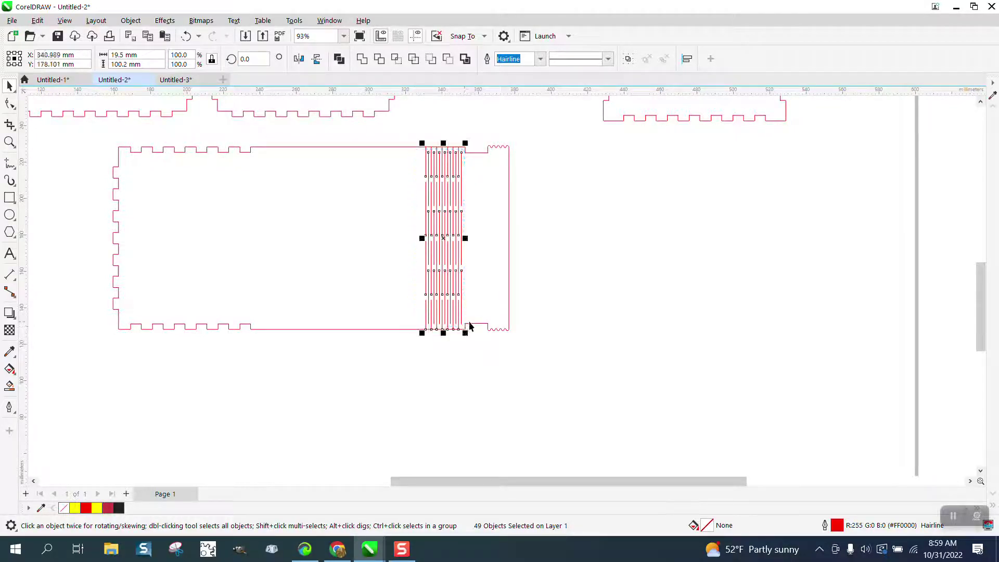
key(Delete)
Step: Zoom in on the large panel's top tabs, then zoom back out
scroll(462, 327, down, 2)
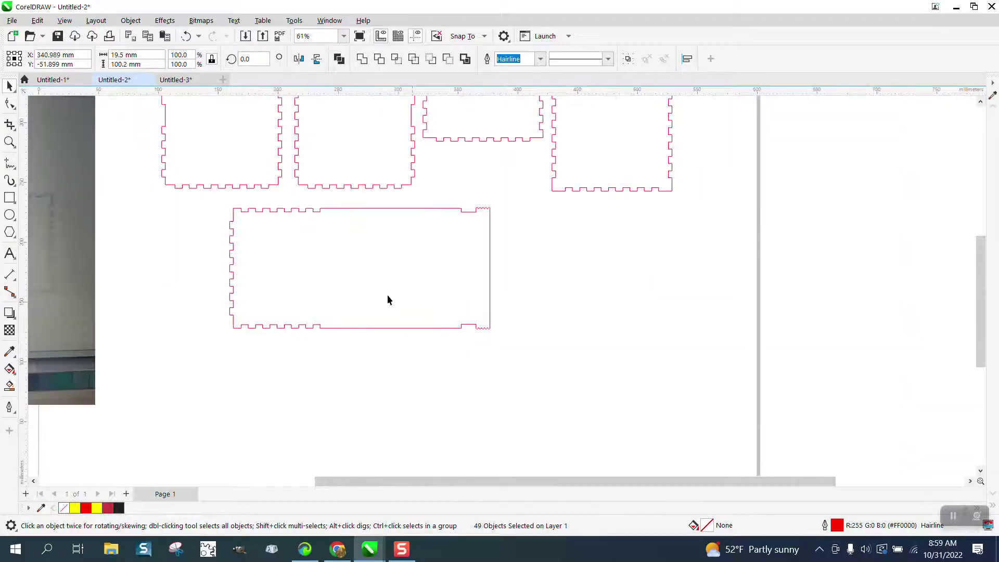
click(9, 142)
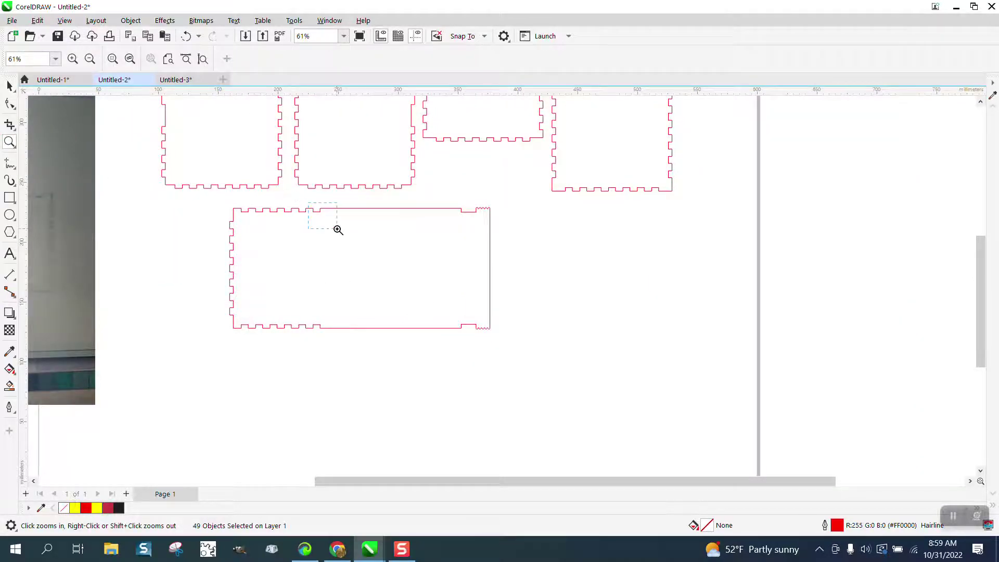
drag(336, 227, 307, 204)
scroll(365, 229, up, 4)
scroll(369, 245, down, 4)
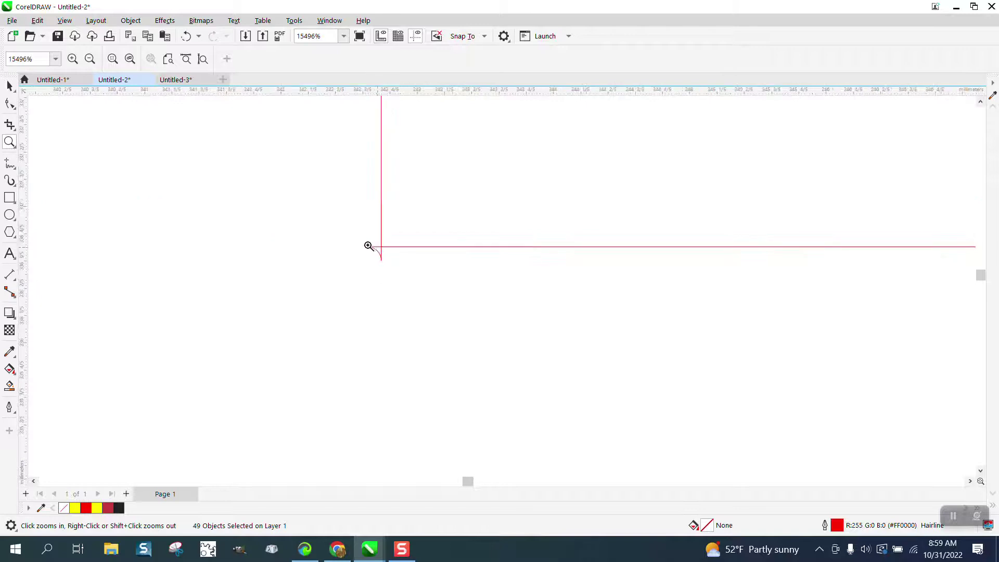
scroll(362, 244, down, 10)
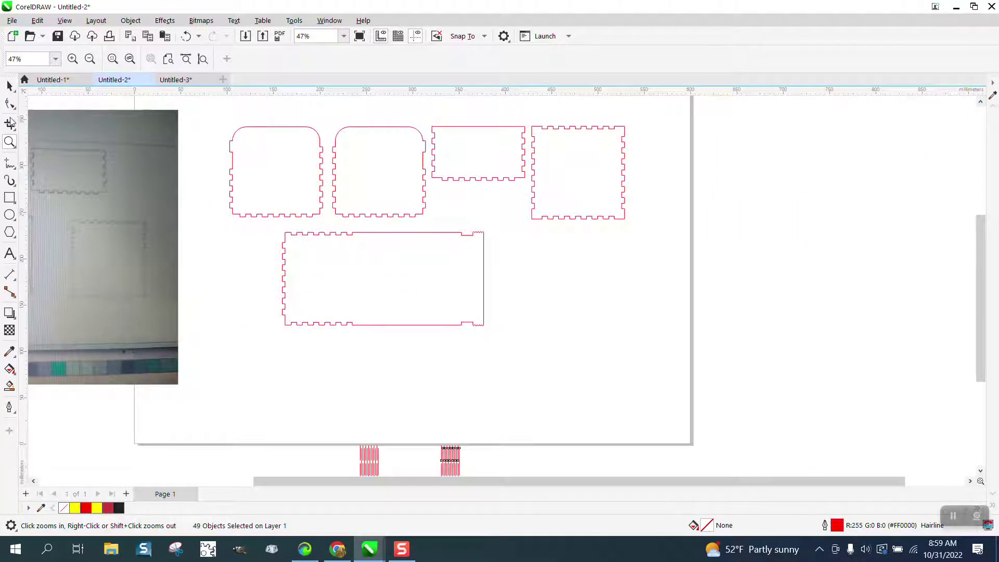
click(10, 197)
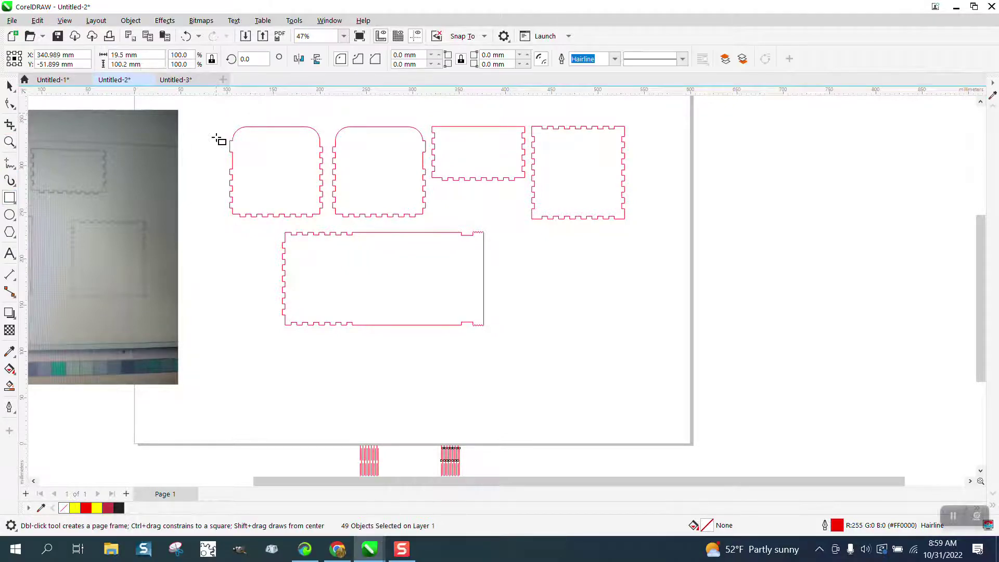
drag(215, 114, 647, 373)
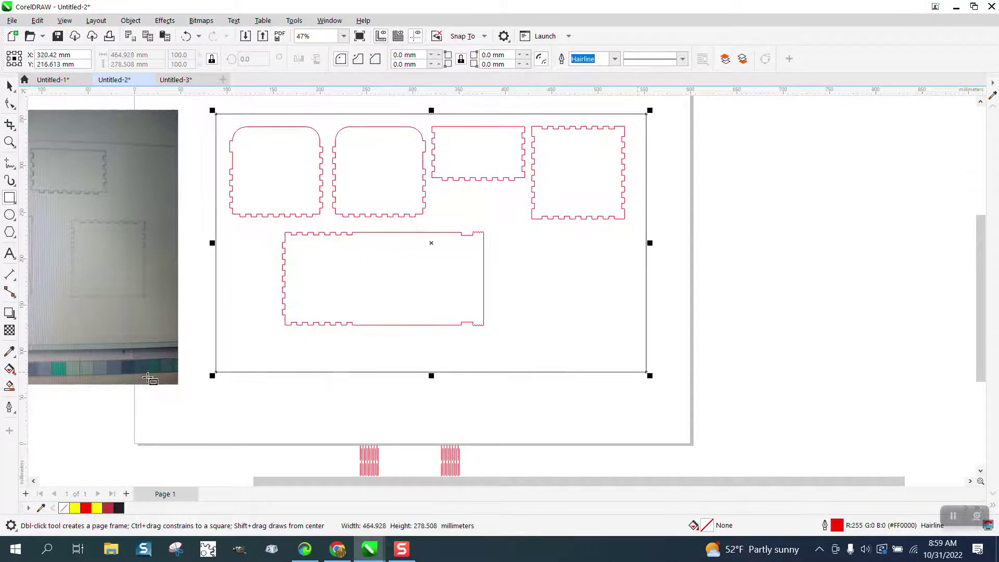
click(9, 386)
click(257, 298)
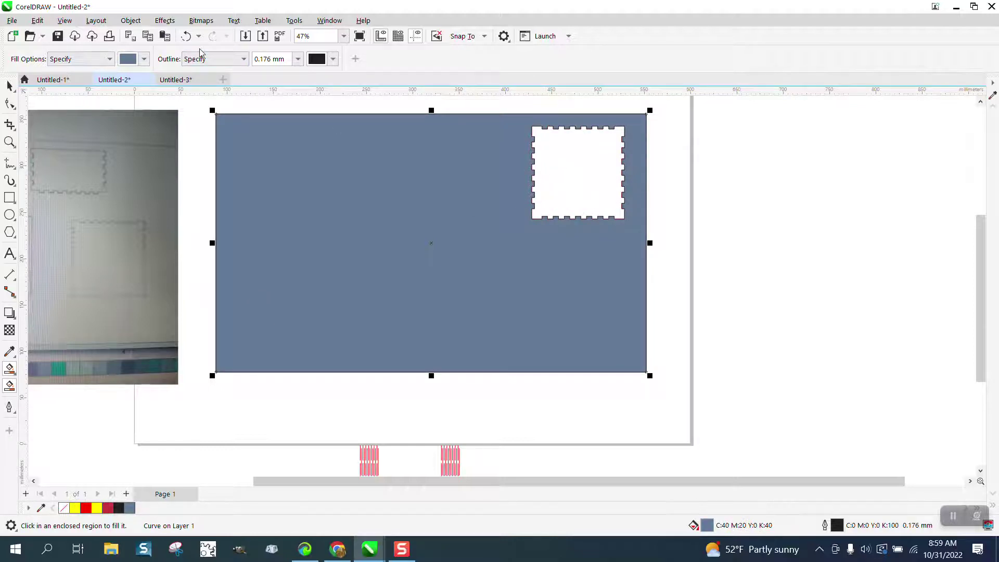
click(186, 36)
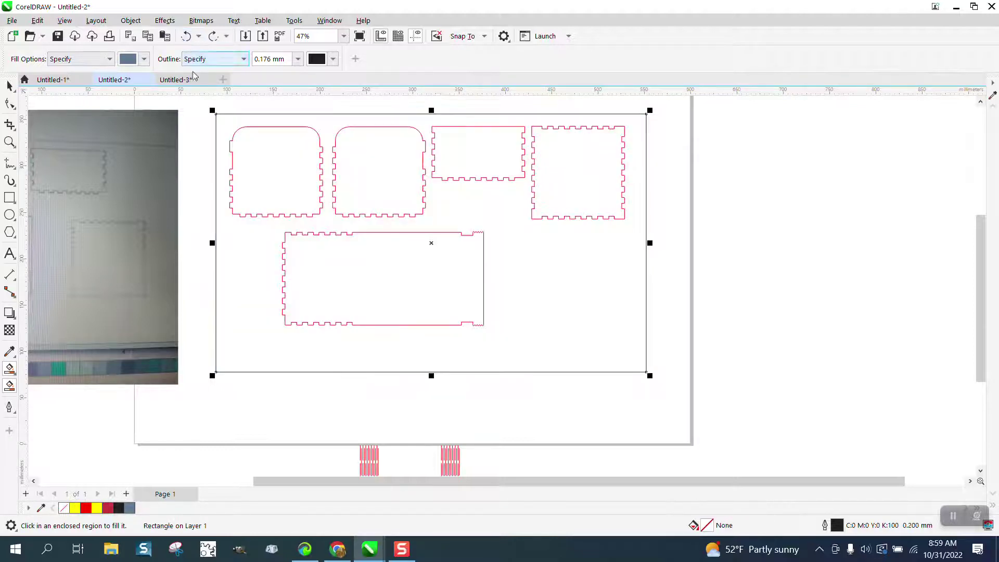
click(9, 85)
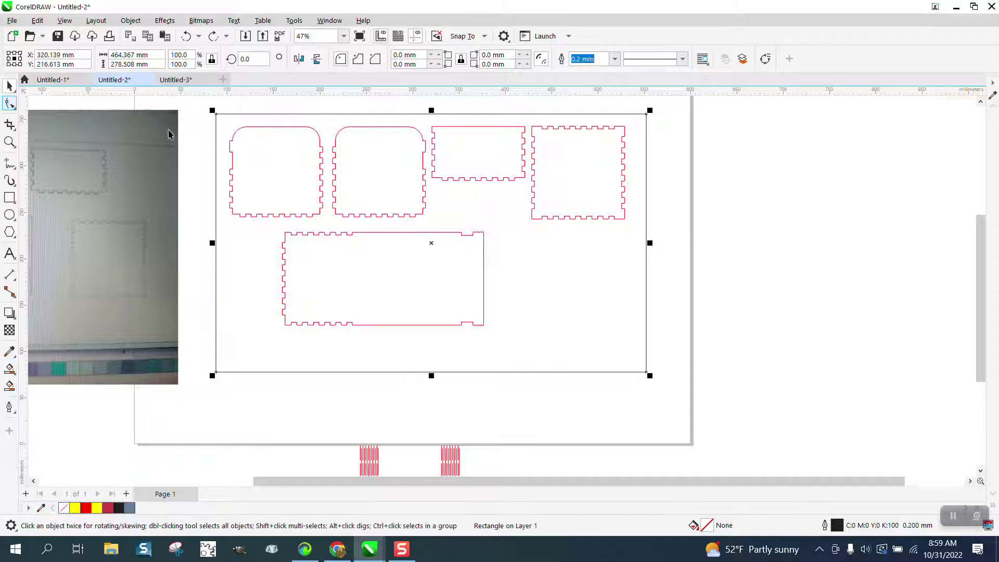
key(Delete)
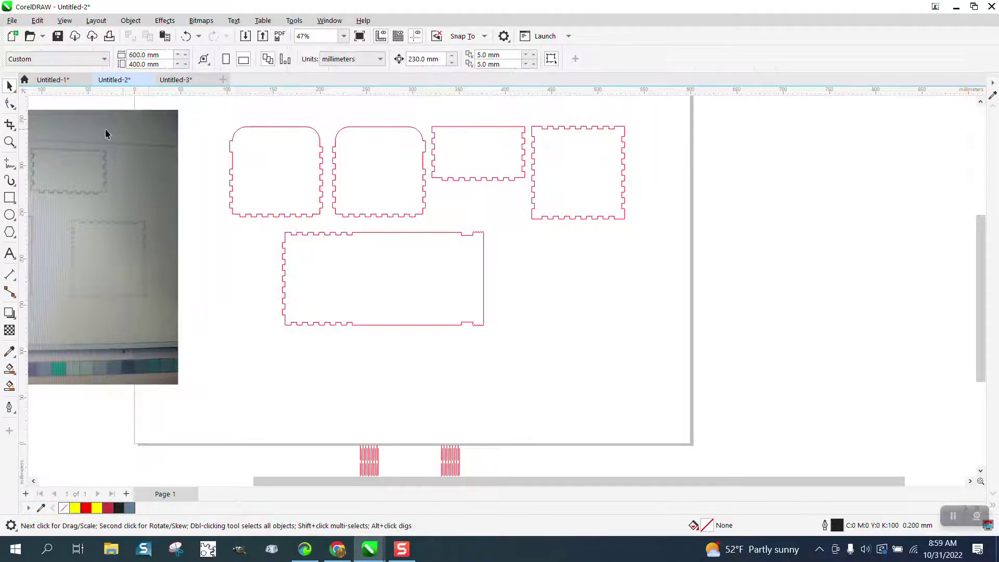
click(9, 142)
drag(221, 116, 463, 250)
Step: Marquee-select every node of the first rounded panel with the Shape tool
click(9, 106)
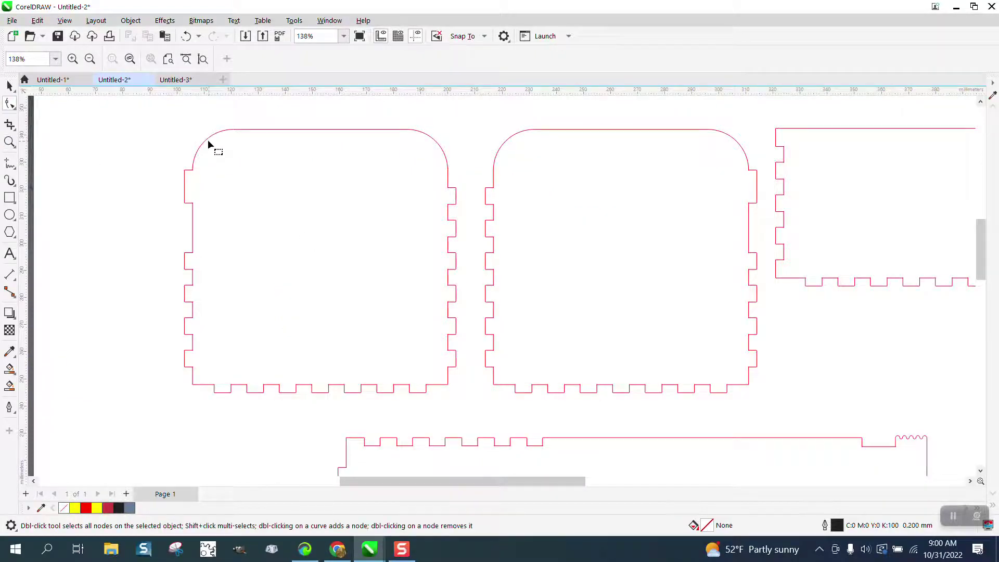
click(208, 139)
drag(168, 119, 416, 387)
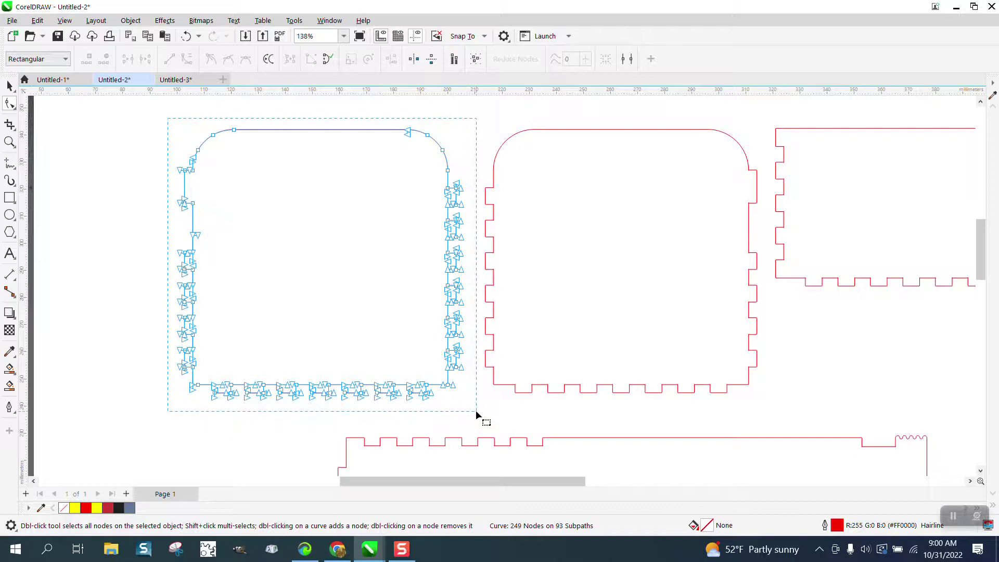
drag(475, 410, 476, 410)
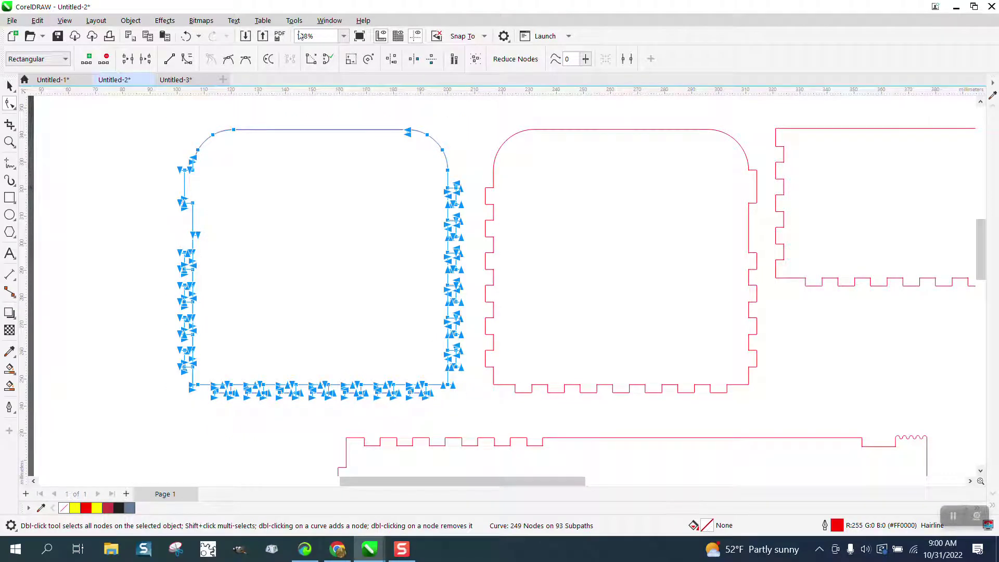
Step: Join the first panel's 93 pieces into one 156-node curve via the Join Curves docker
click(330, 20)
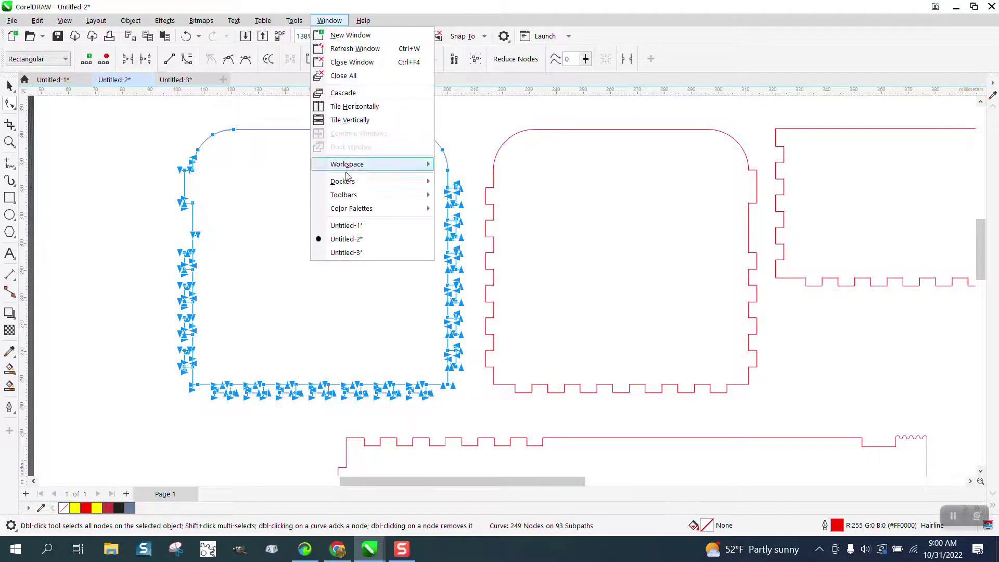
mouse_move(348, 182)
click(489, 289)
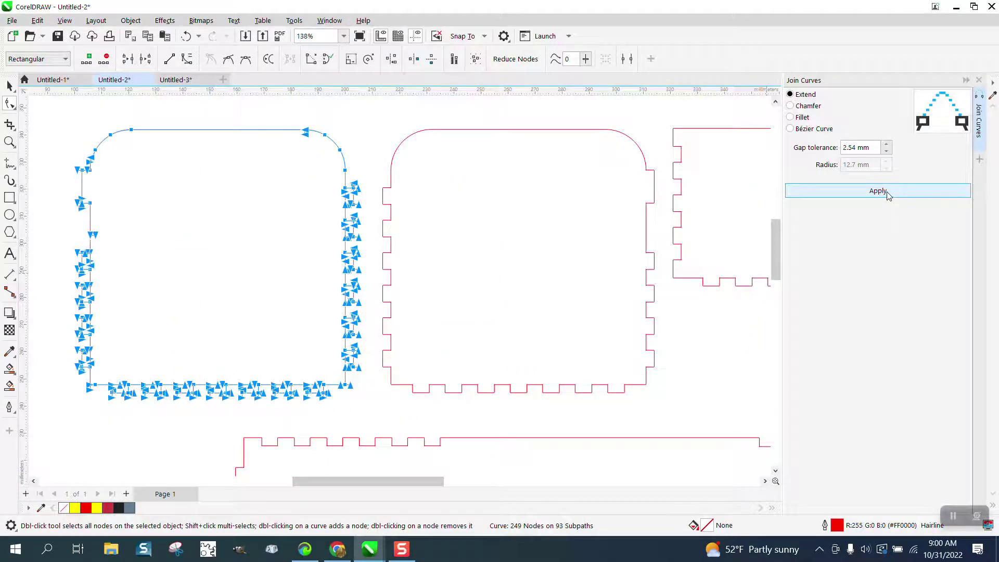
click(887, 192)
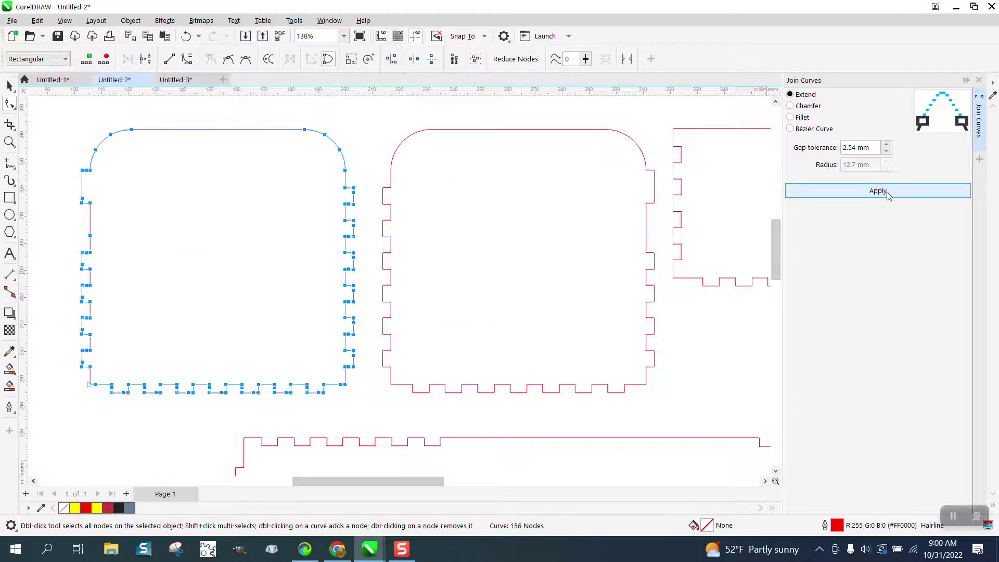
click(404, 138)
scroll(386, 137, down, 3)
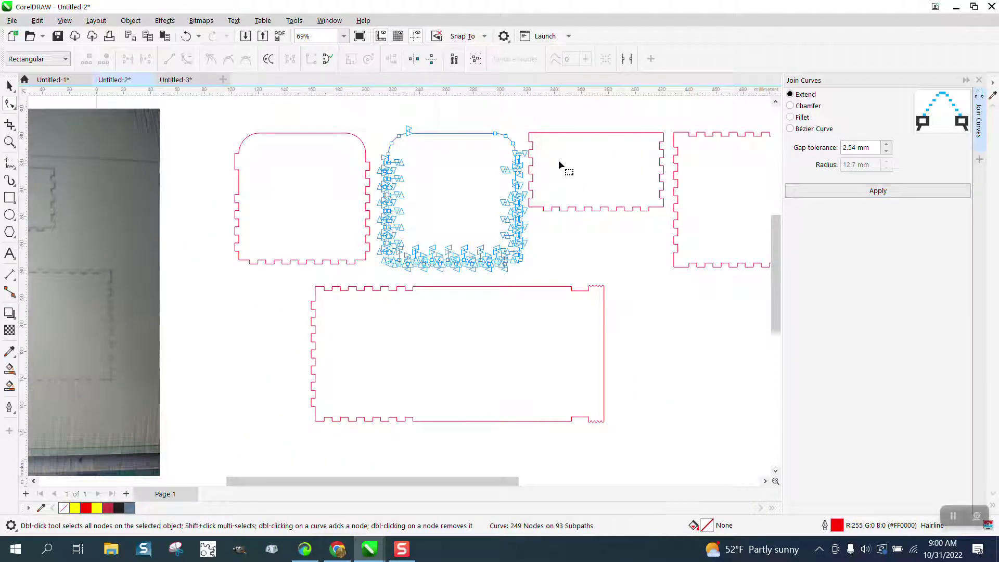
Step: Try joining all selected panels' nodes at once, then undo the failed join
shift+click(570, 133)
shift+click(704, 134)
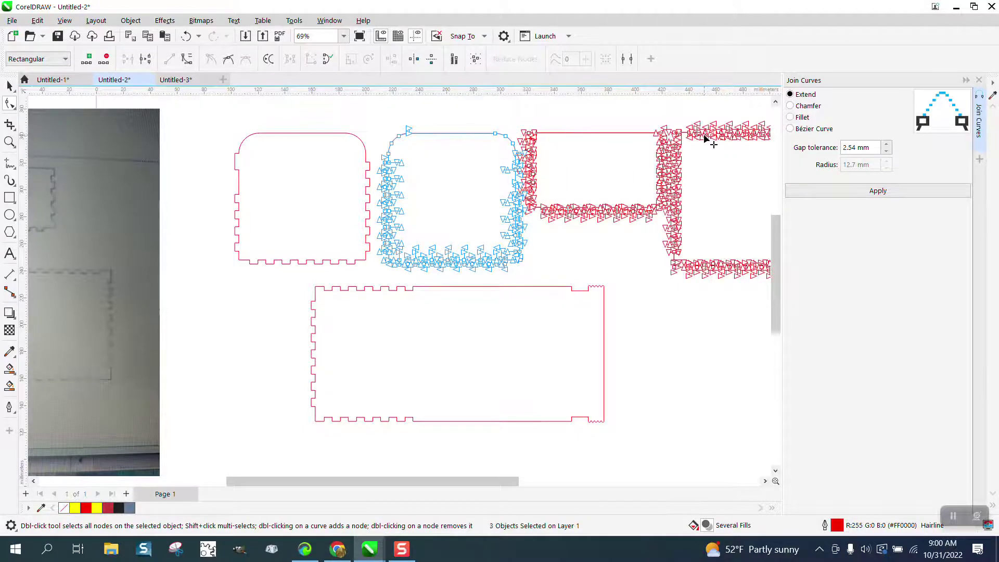
shift+click(587, 292)
mouse_move(253, 281)
mouse_down()
mouse_move(598, 423)
mouse_move(669, 468)
mouse_move(604, 416)
mouse_up()
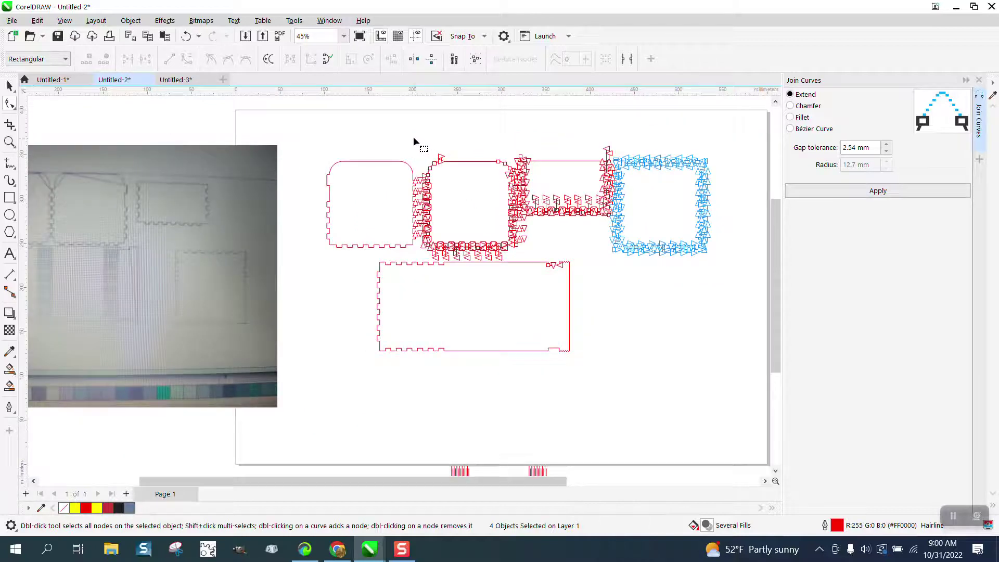
drag(408, 138, 727, 268)
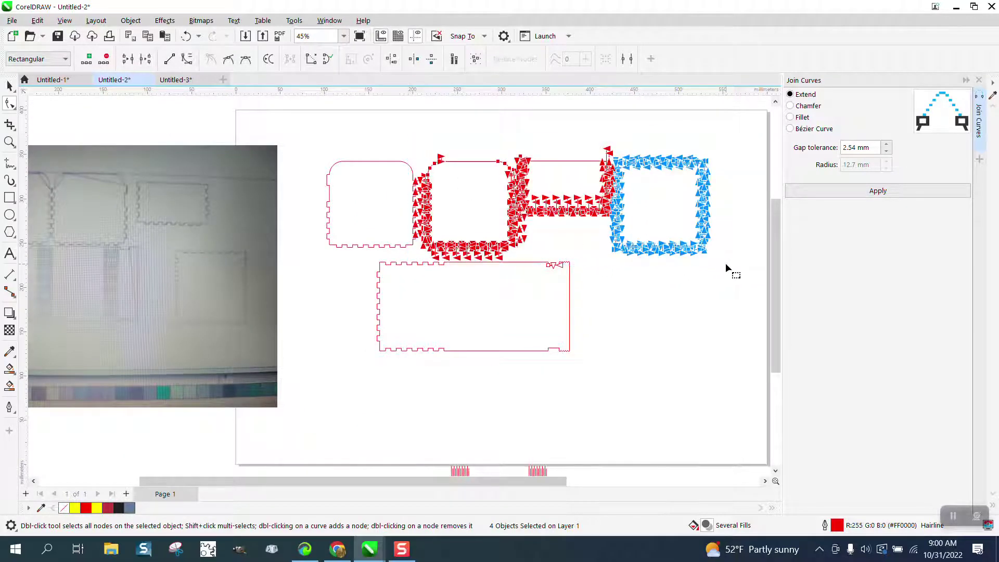
click(879, 191)
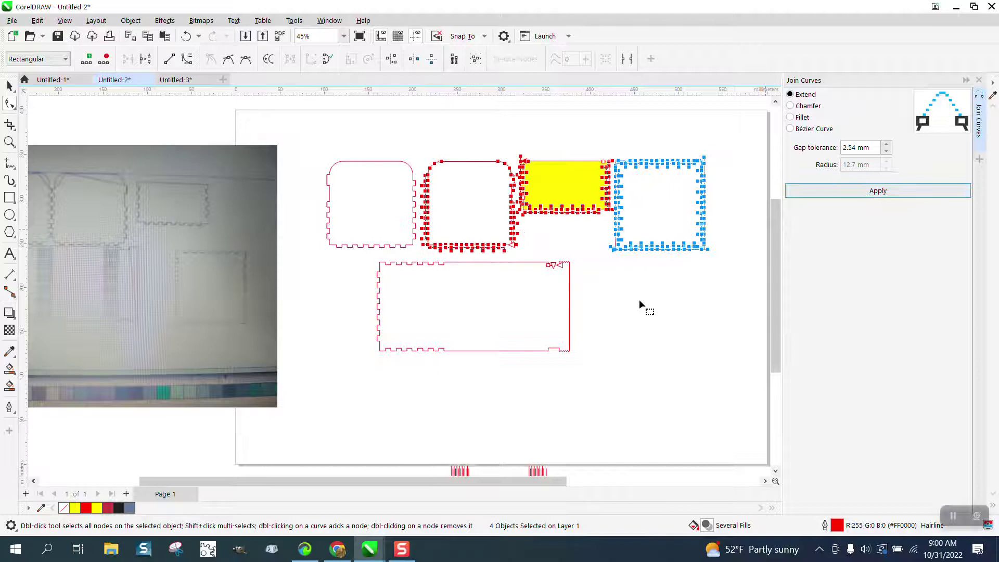
click(186, 36)
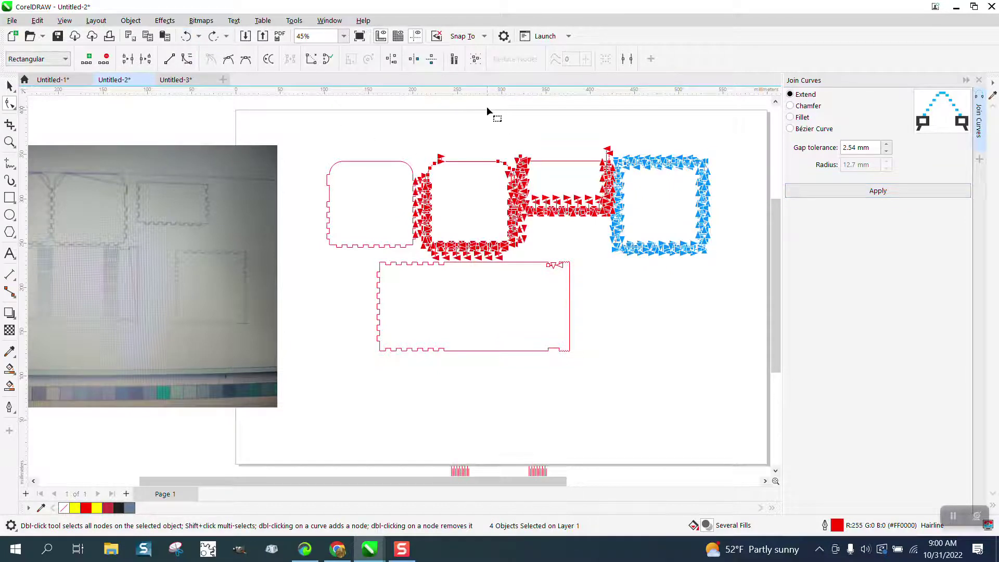
Step: Clear the node selection and undo the stray curve edit
click(325, 142)
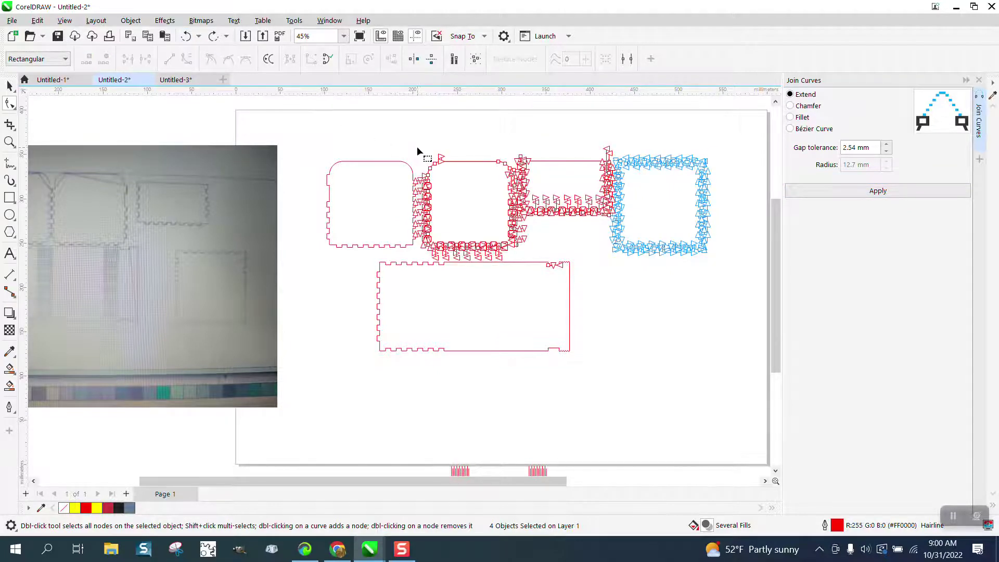
click(10, 87)
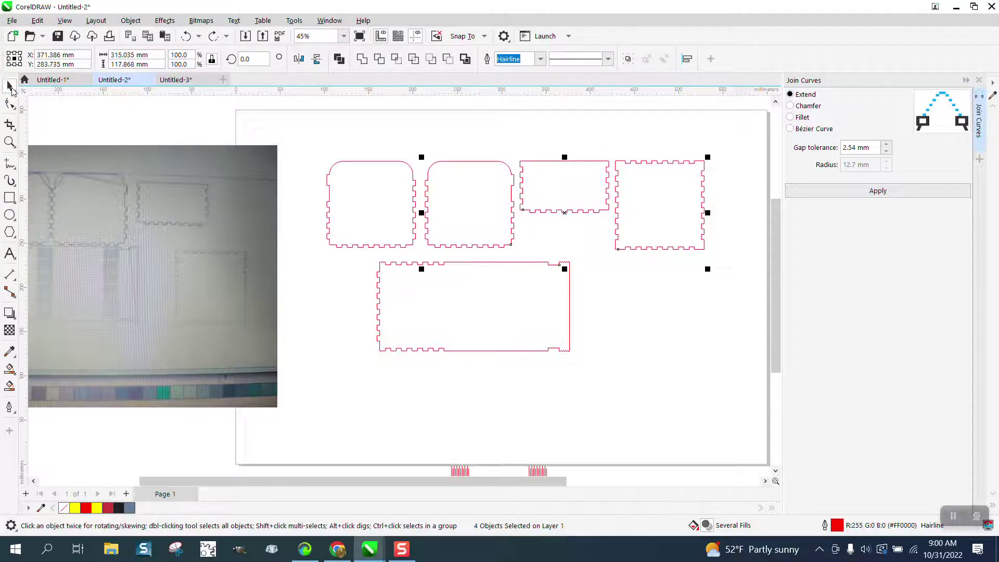
click(9, 104)
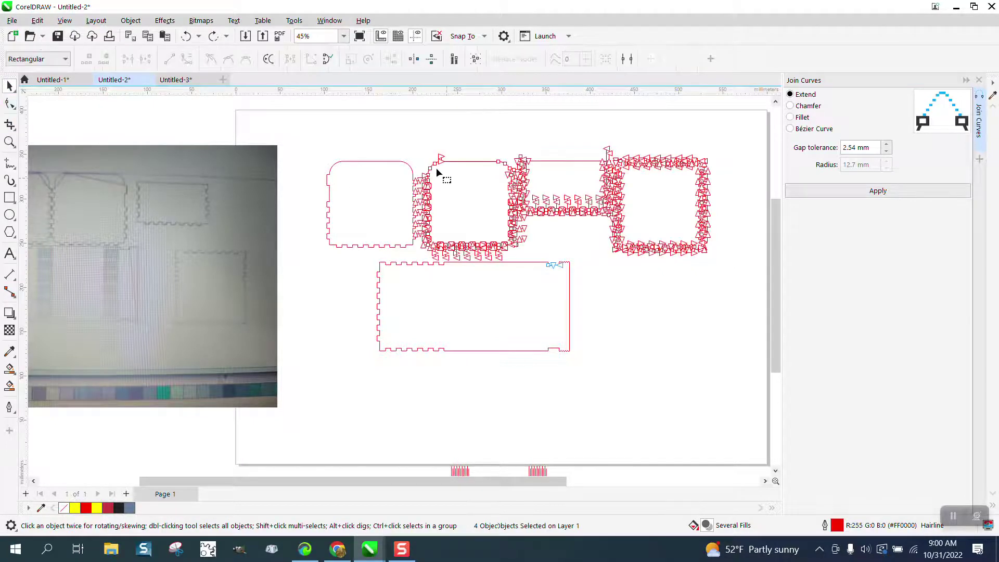
click(188, 39)
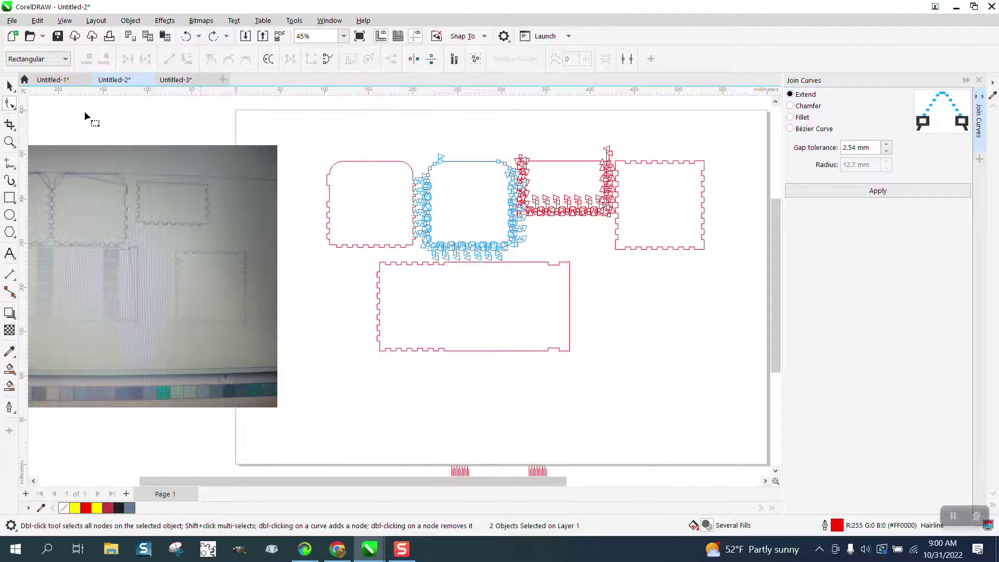
click(10, 86)
click(84, 126)
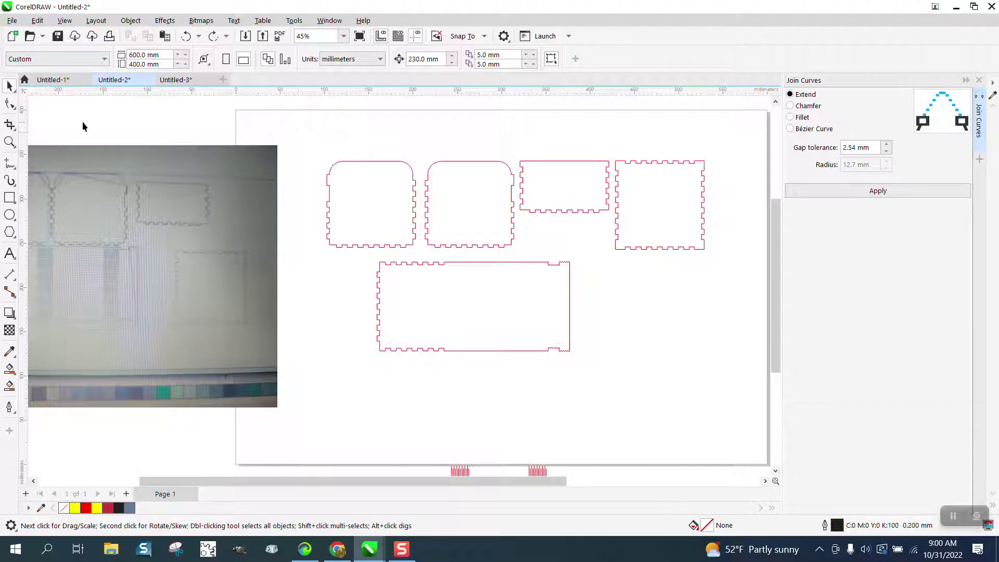
click(10, 103)
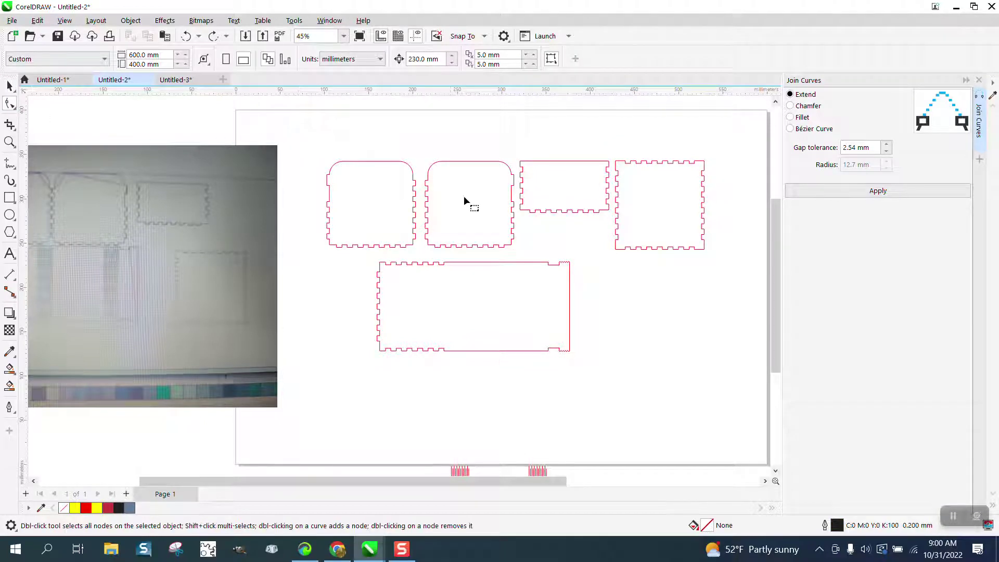
Step: Join the second rounded panel into a 156-node curve and the rectangle into a closed 133-node curve
click(441, 166)
drag(409, 141, 572, 264)
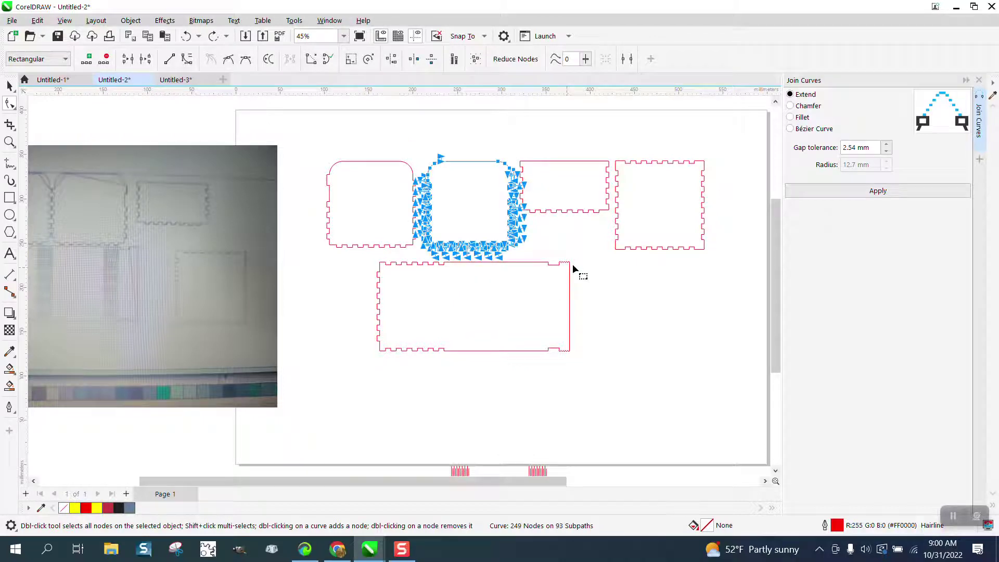
click(877, 191)
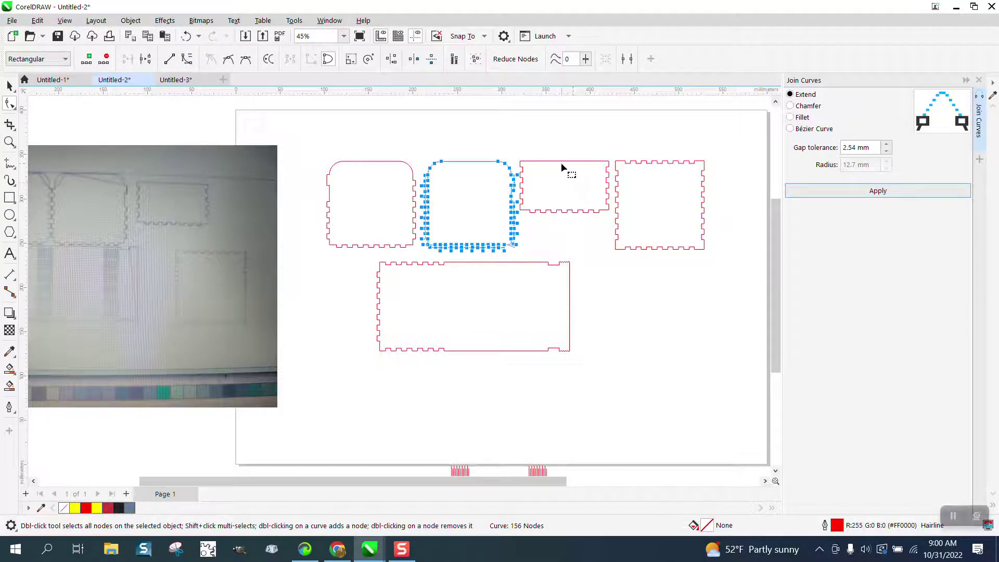
click(561, 161)
drag(599, 241, 628, 249)
click(885, 194)
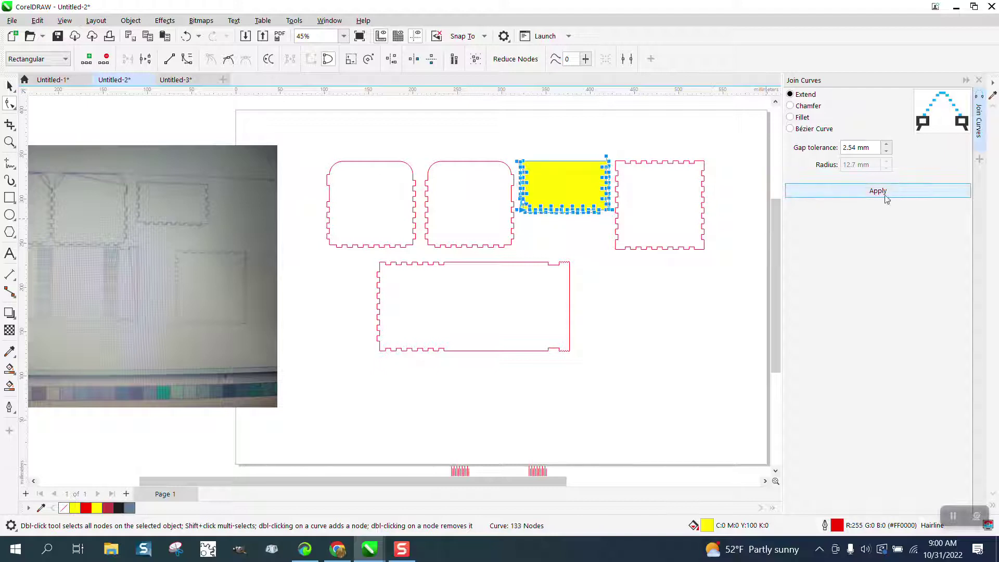
Step: Enable the RGB Palette and give the small rectangular panel No Fill instead of yellow
click(336, 25)
mouse_move(374, 209)
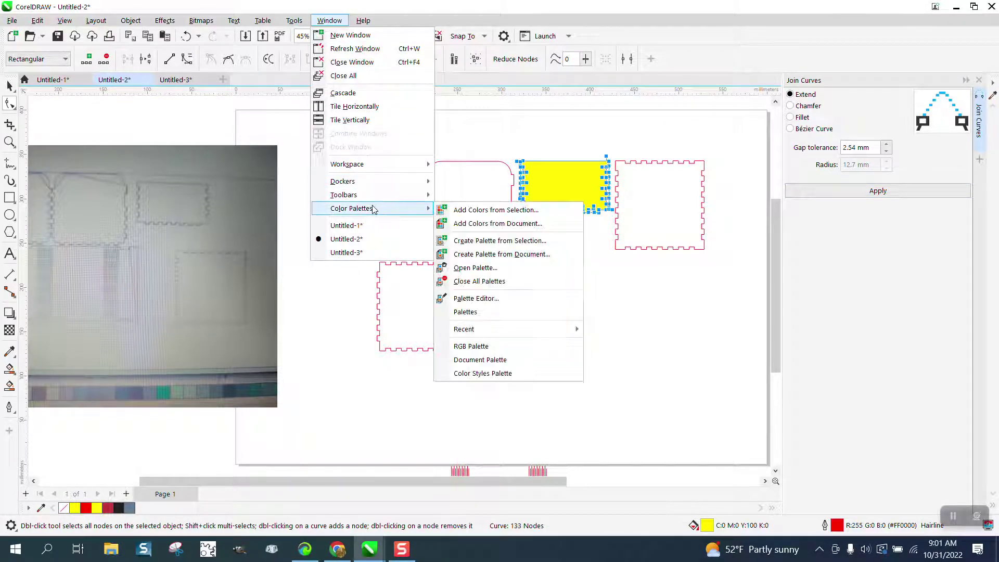
click(476, 313)
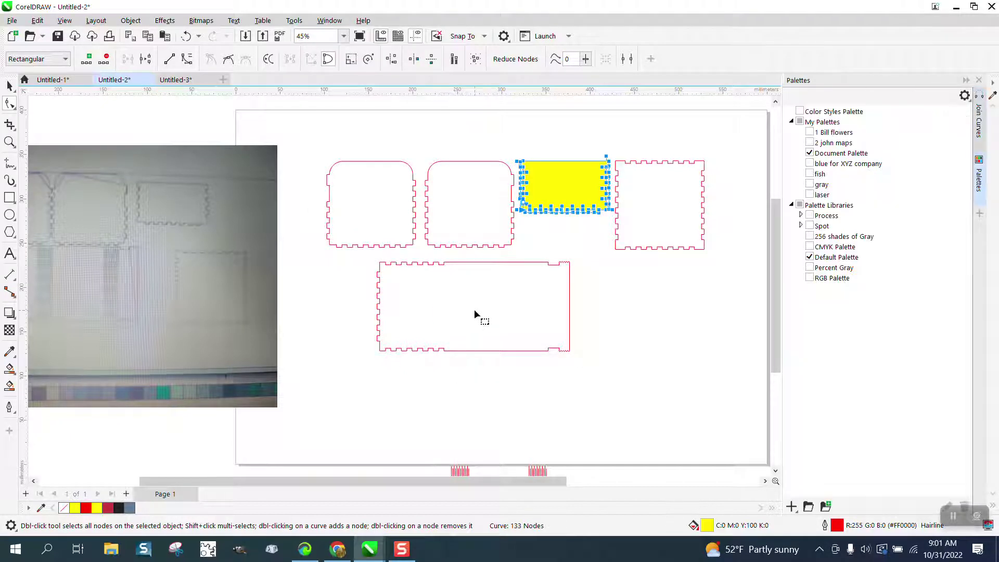
click(810, 278)
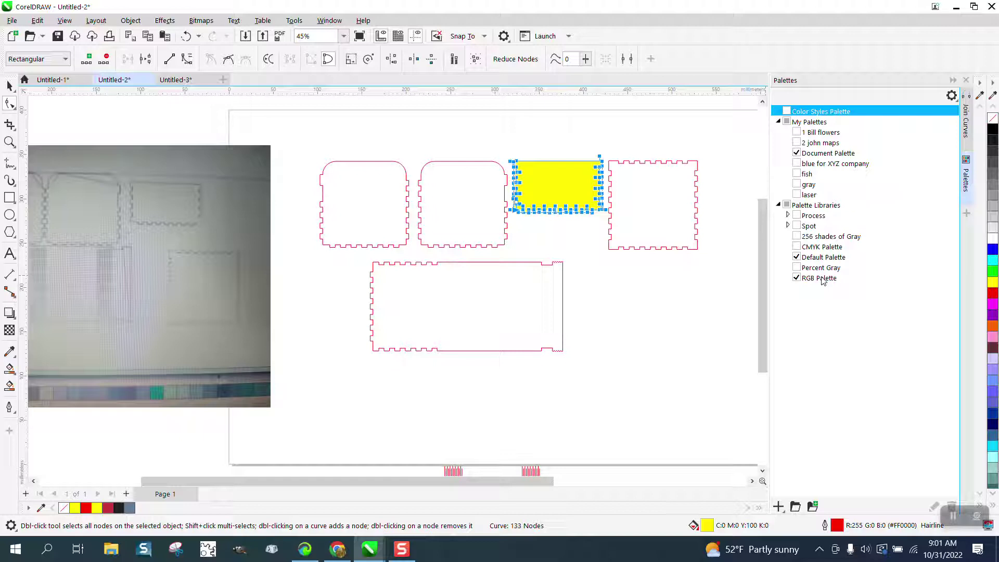
click(967, 81)
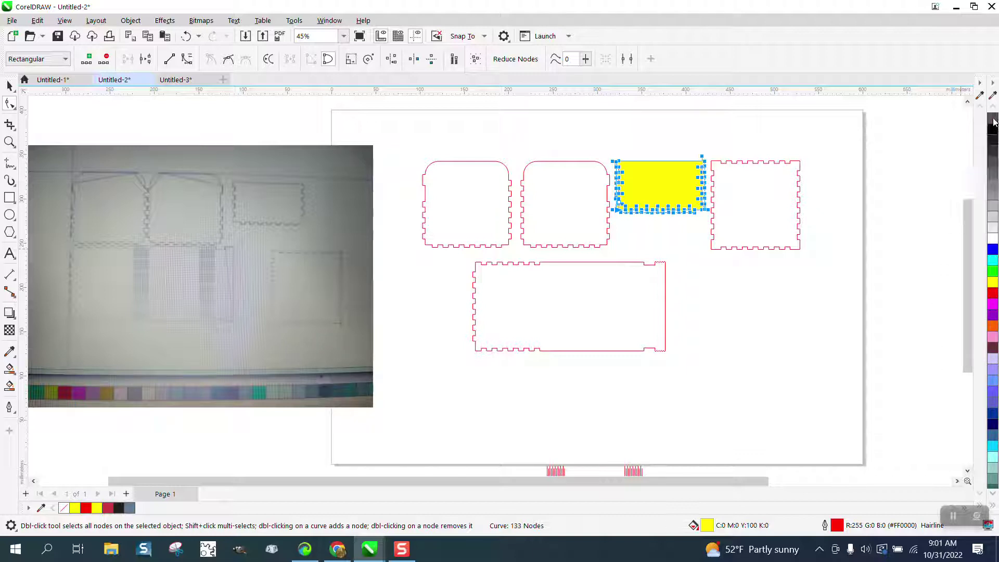
click(994, 122)
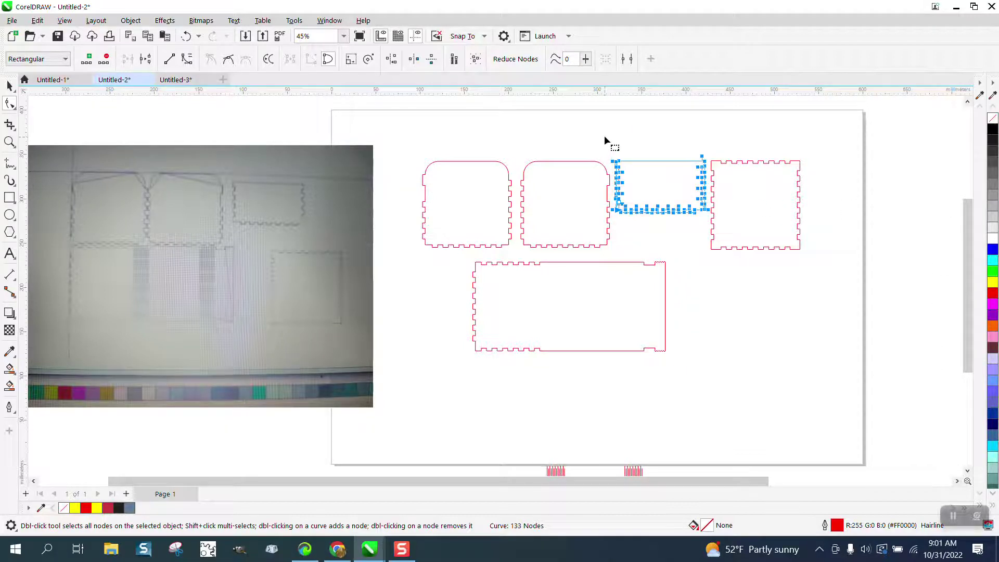
Step: Join the small panel's segments into one outline with the Join Curves docker
drag(604, 135, 700, 230)
click(329, 20)
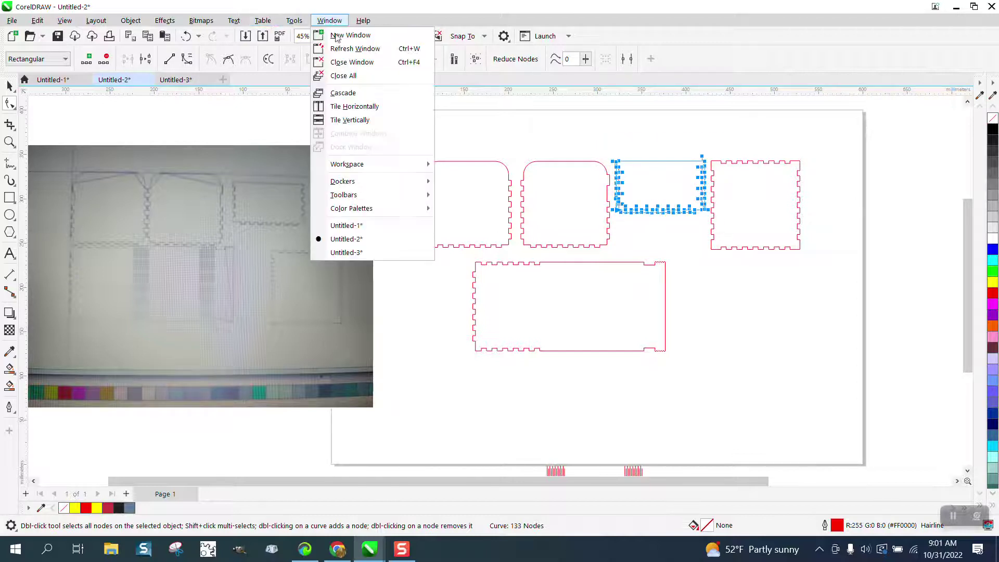
mouse_move(346, 181)
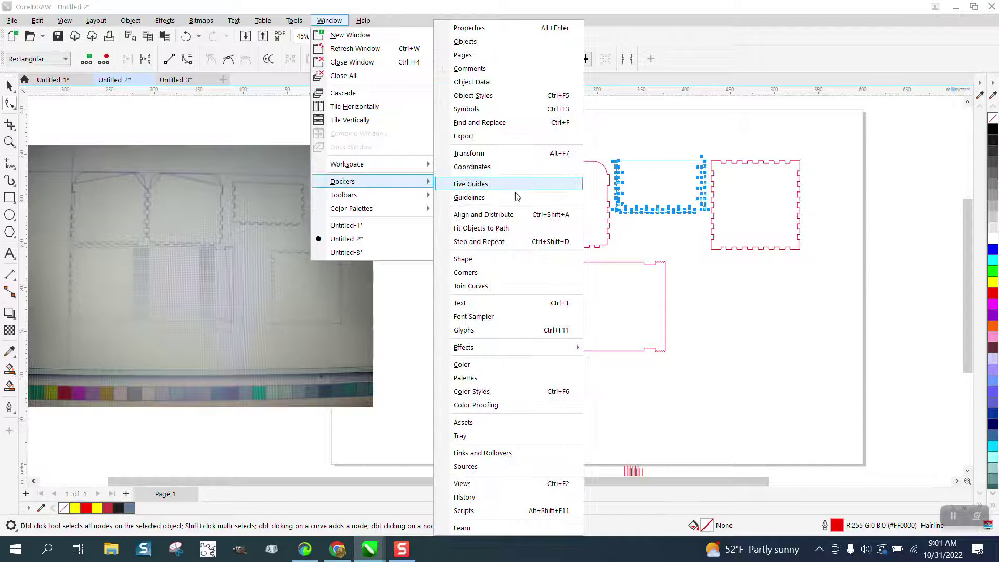
click(481, 282)
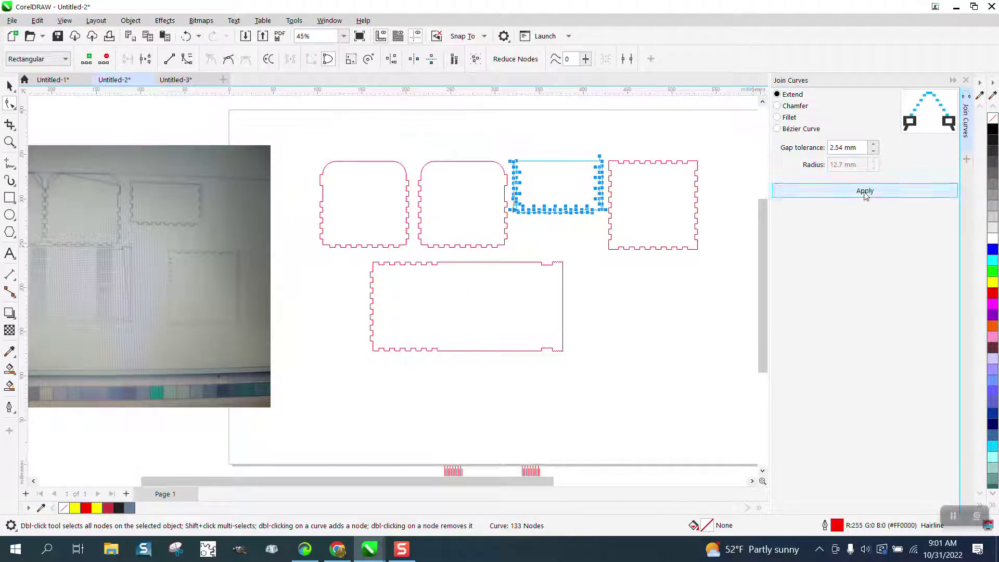
click(790, 197)
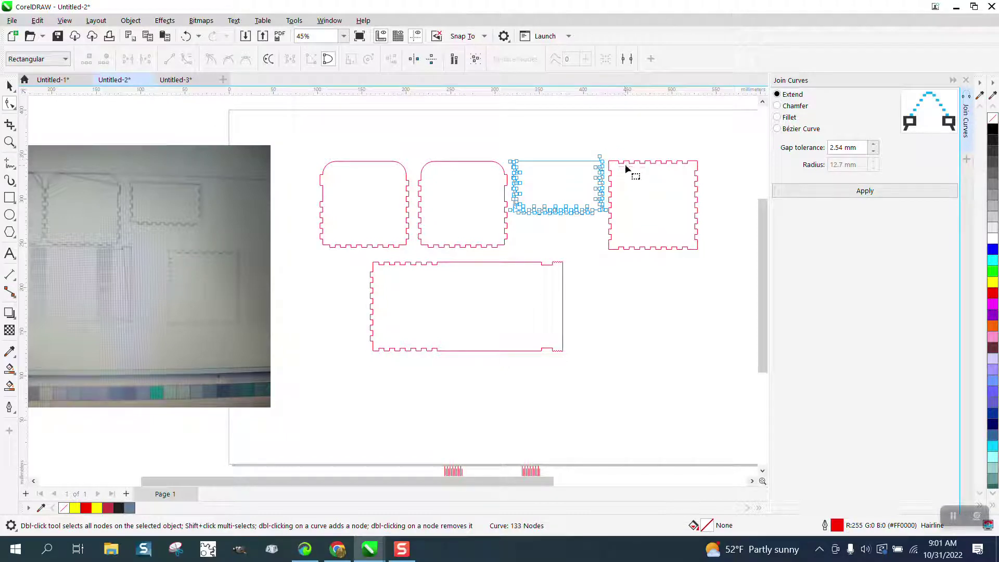
Step: Select all 113 pieces and nodes of the long bottom panel and join them into one 207-node curve
click(383, 264)
click(469, 263)
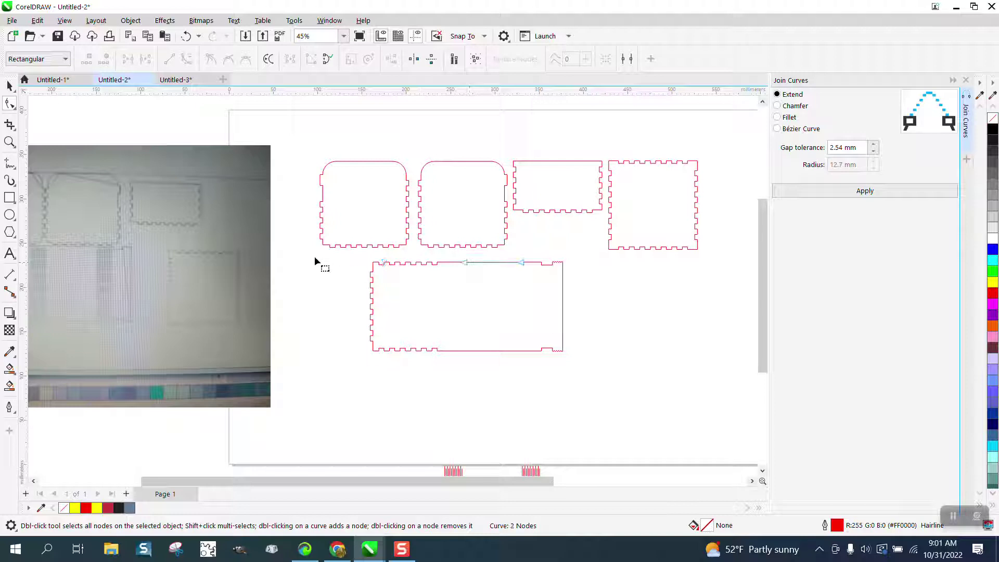
click(9, 86)
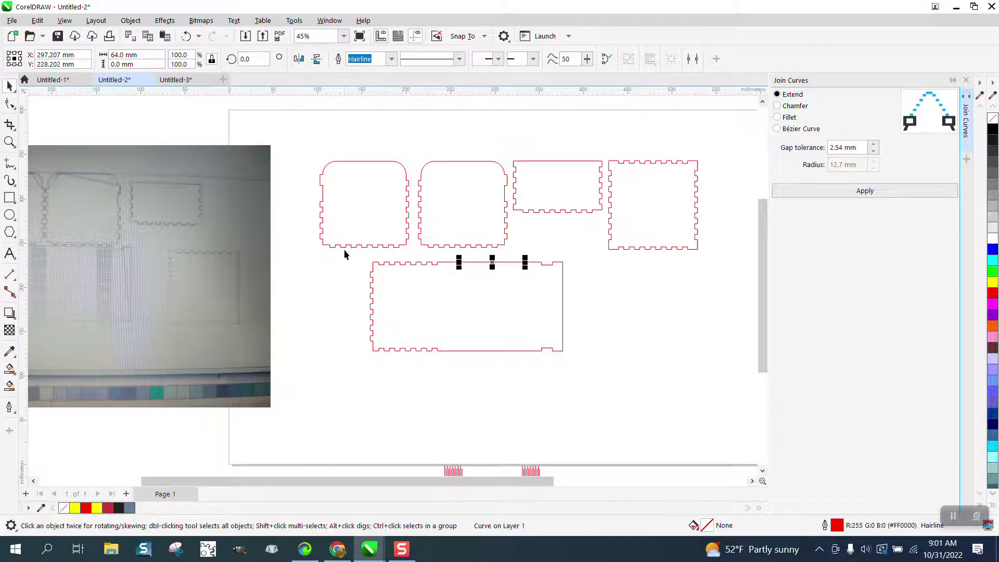
drag(344, 254, 562, 385)
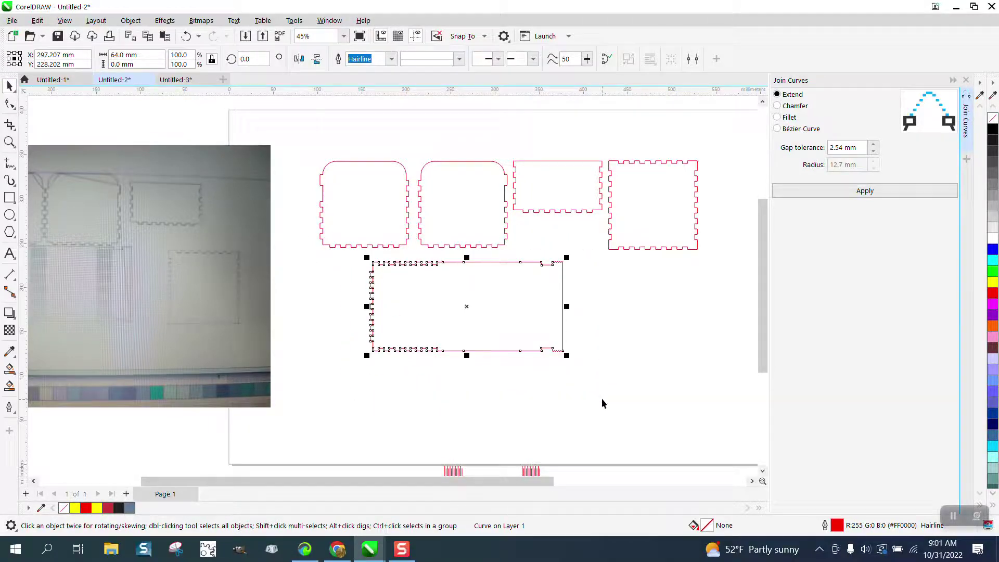
click(10, 103)
drag(343, 251, 588, 383)
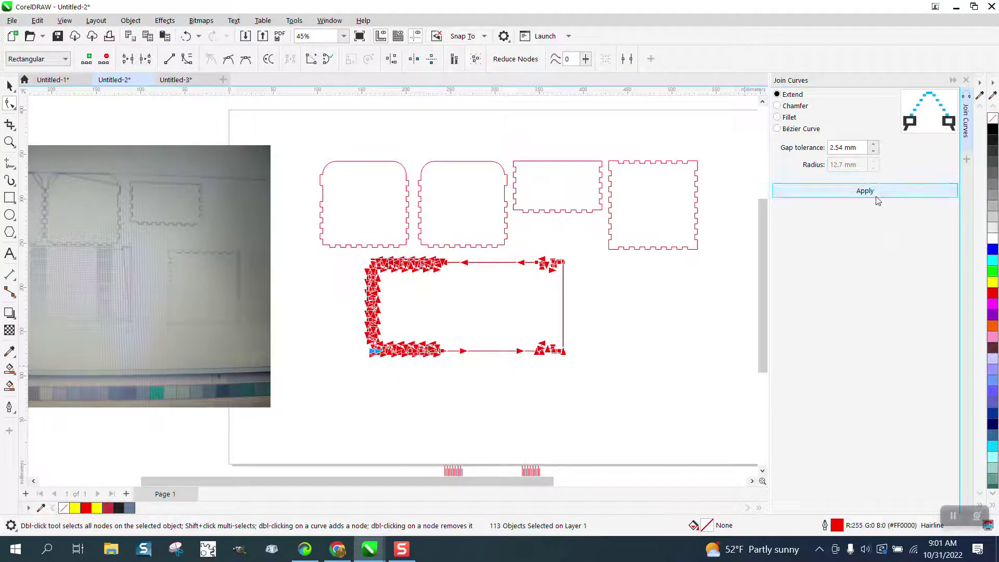
click(815, 194)
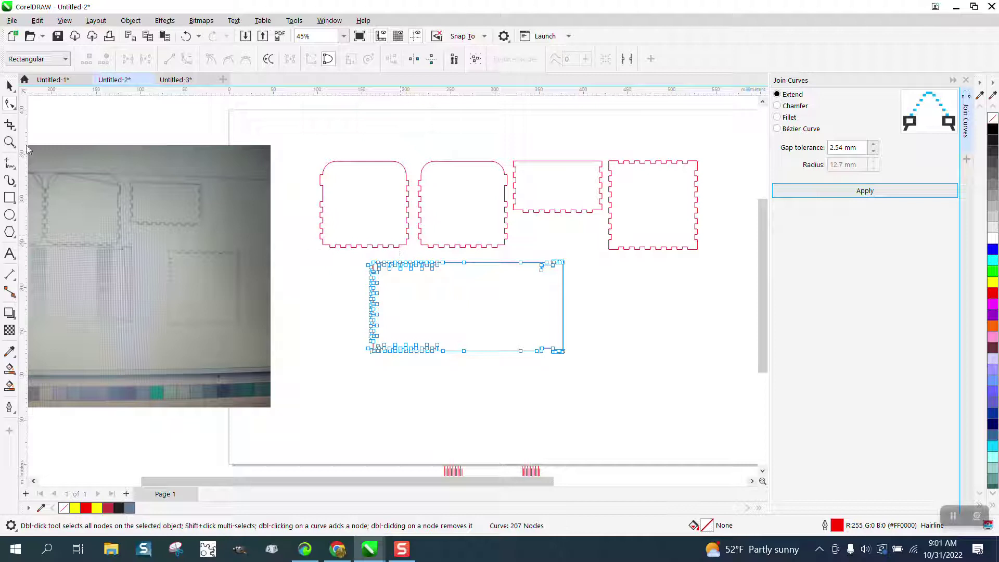
Step: Draw a rectangle around all five panels and Smart Fill the area around them
click(9, 197)
mouse_move(295, 153)
mouse_down()
mouse_move(314, 189)
mouse_move(705, 369)
mouse_up()
click(9, 385)
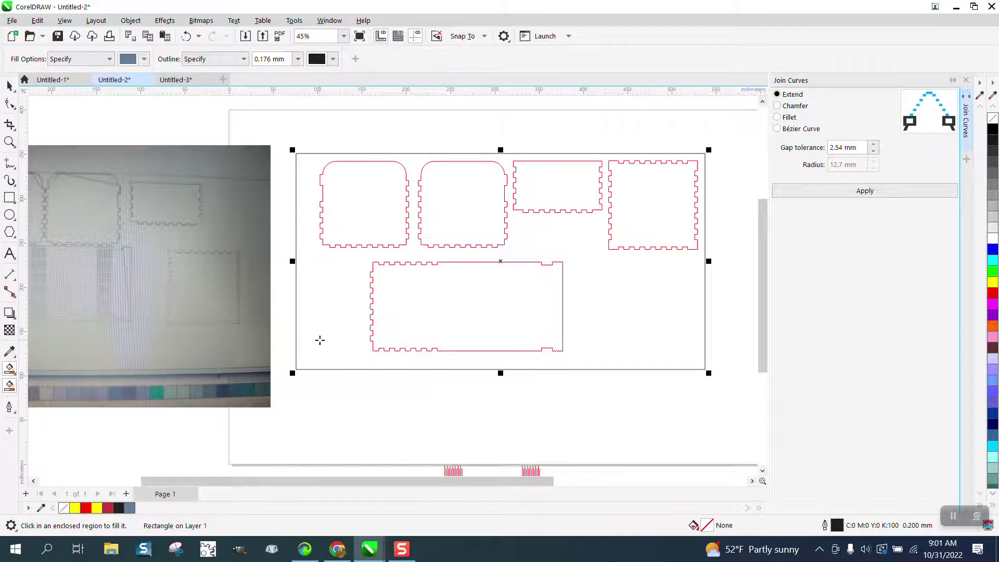
click(320, 340)
scroll(316, 340, down, 5)
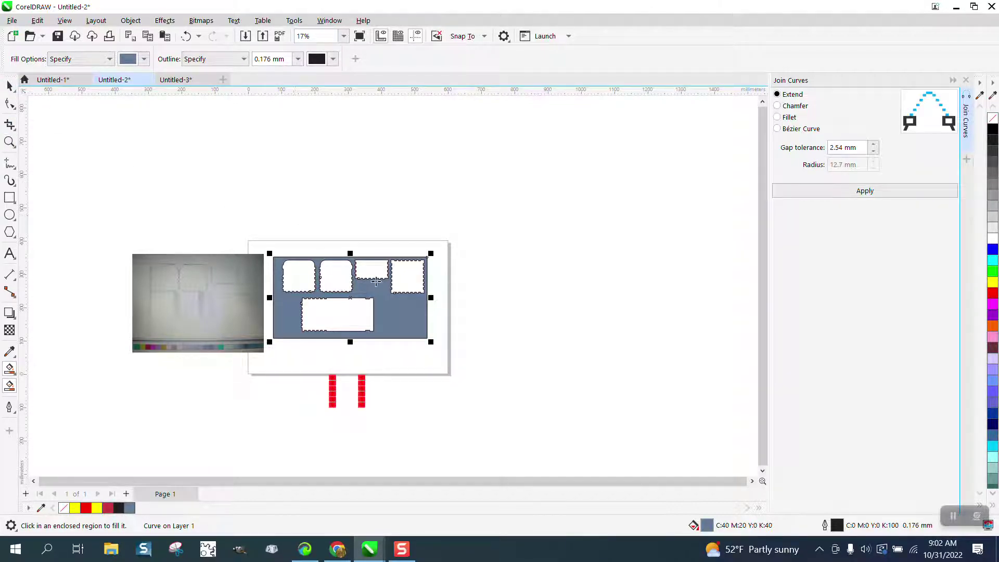
Step: Move the blue-grey filled sheet 690 mm right and zoom in to inspect its cut-out edges
click(9, 86)
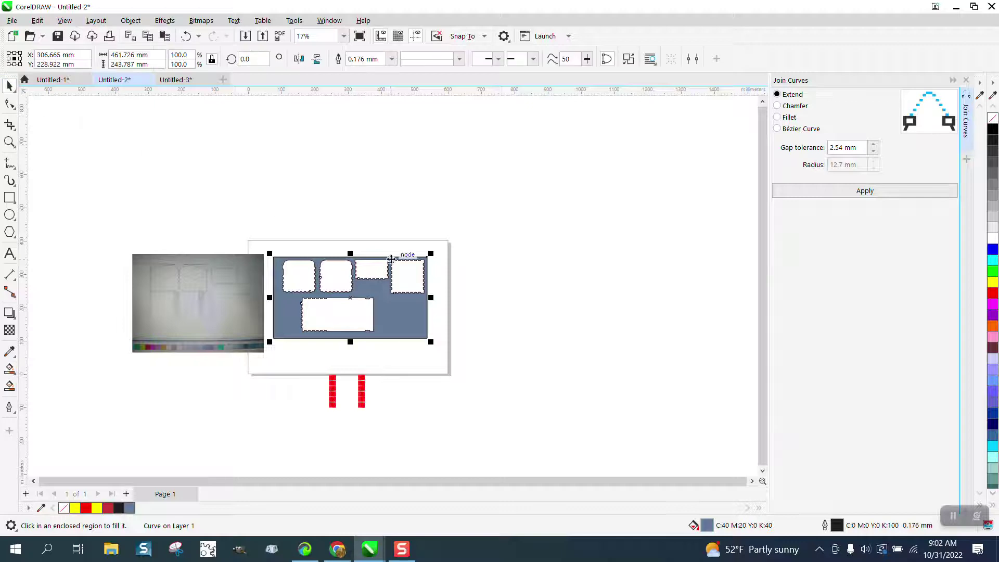
click(410, 309)
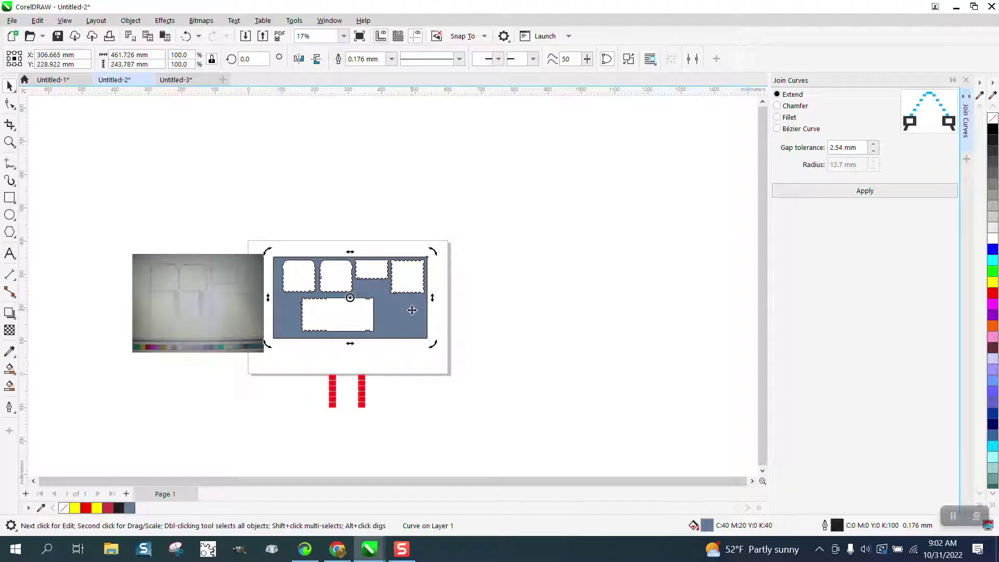
click(411, 309)
key(Right)
key(Right)
key(Right)
key(Right)
key(Right)
key(Right)
key(Right)
key(Right)
key(Right)
key(Right)
key(Right)
key(Right)
key(Right)
key(Right)
key(Right)
key(Right)
key(Right)
key(Right)
key(Right)
key(Right)
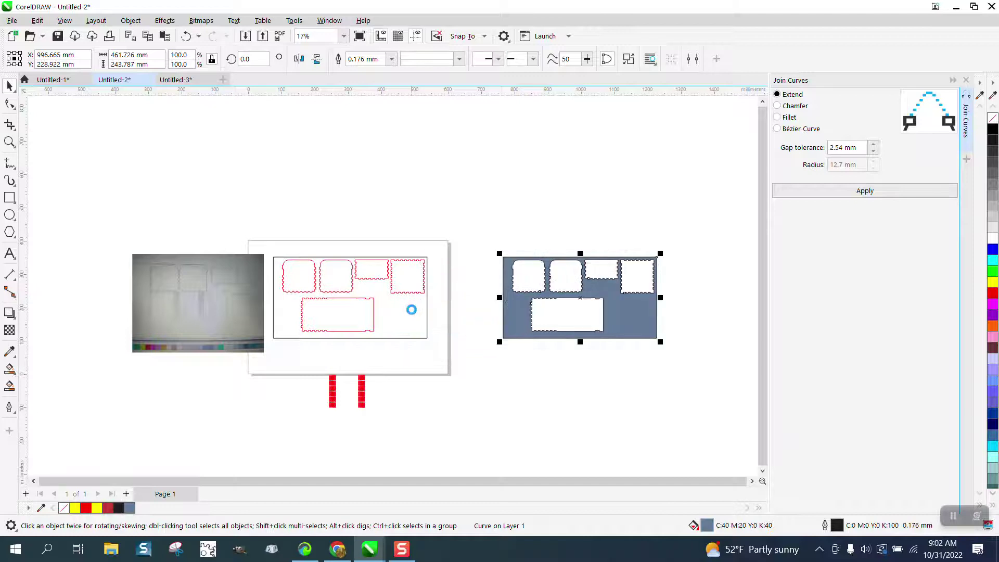
click(10, 142)
drag(539, 273, 554, 289)
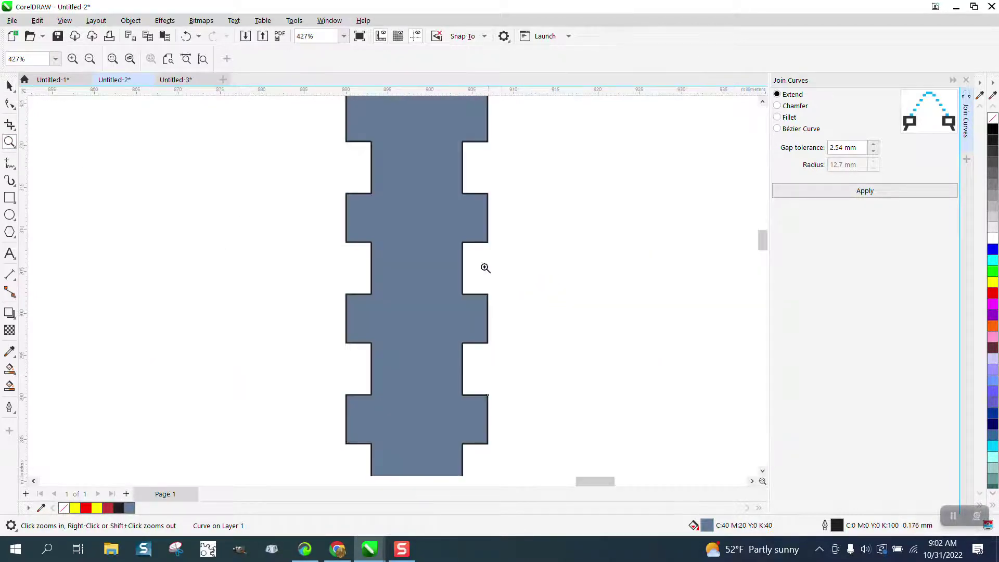
right_click(424, 261)
right_click(422, 256)
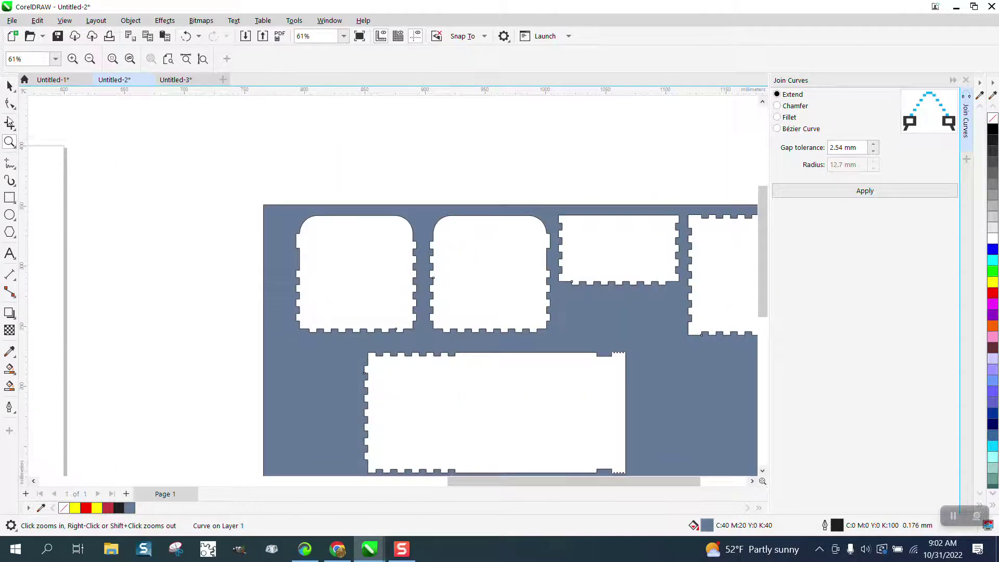
Step: Set the Smart Fill colour to red from the RGB Palette
click(9, 86)
scroll(161, 140, down, 2)
scroll(158, 147, down, 1)
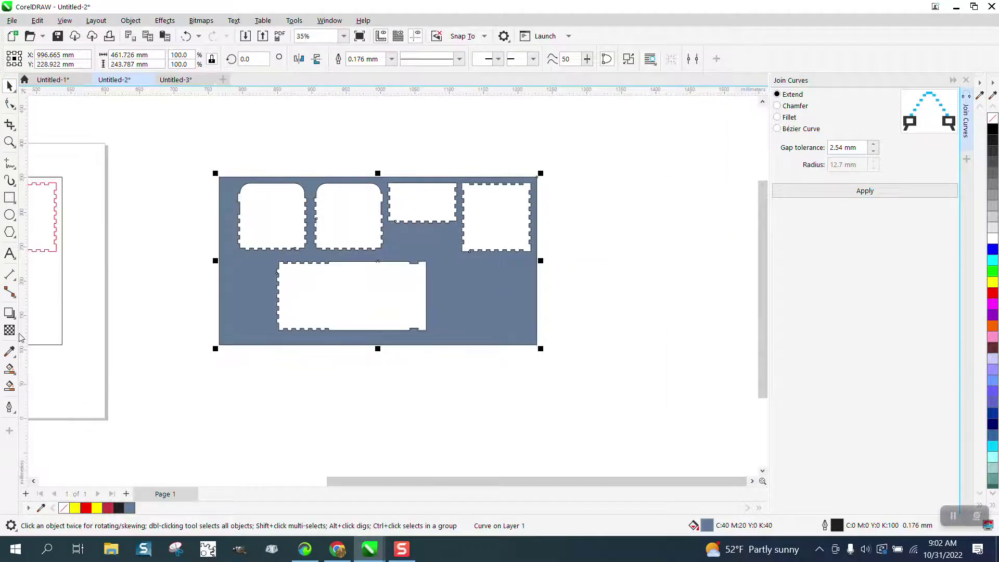
click(9, 385)
click(143, 59)
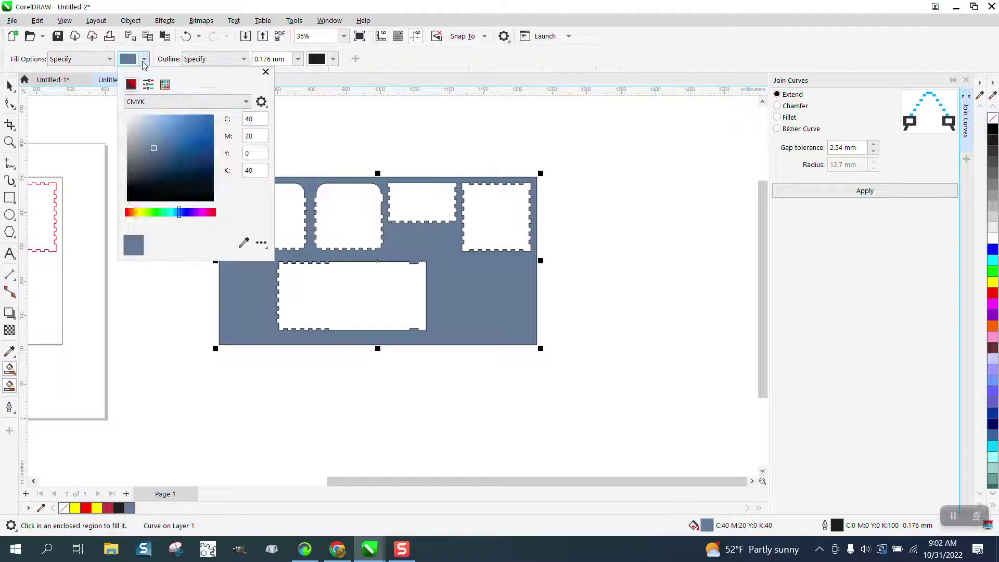
click(165, 84)
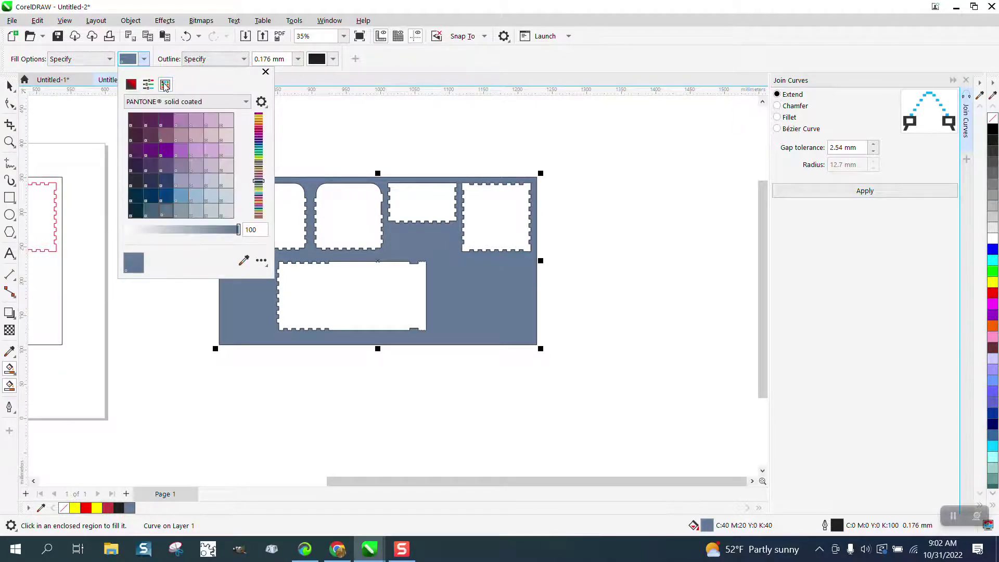
click(250, 106)
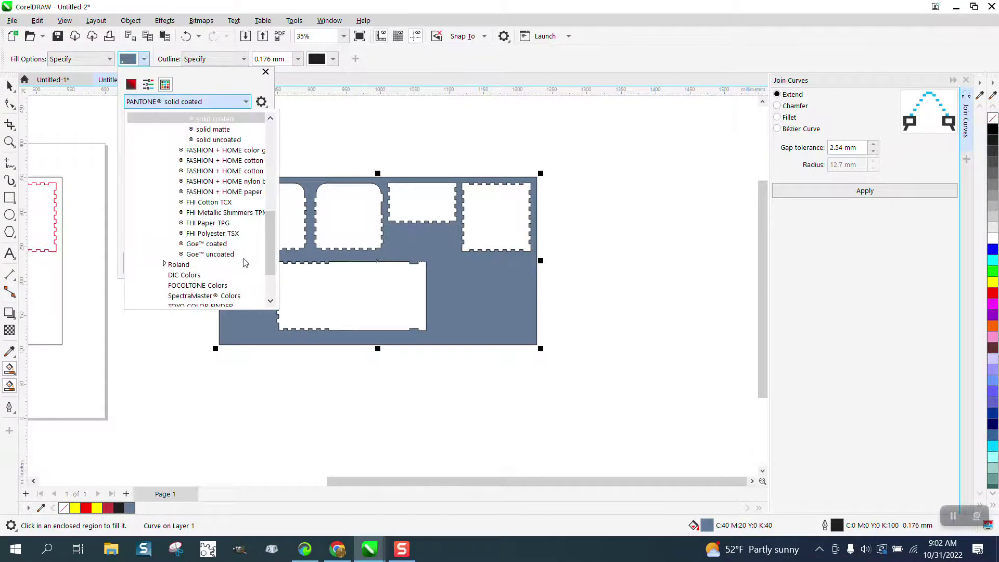
drag(273, 270, 231, 308)
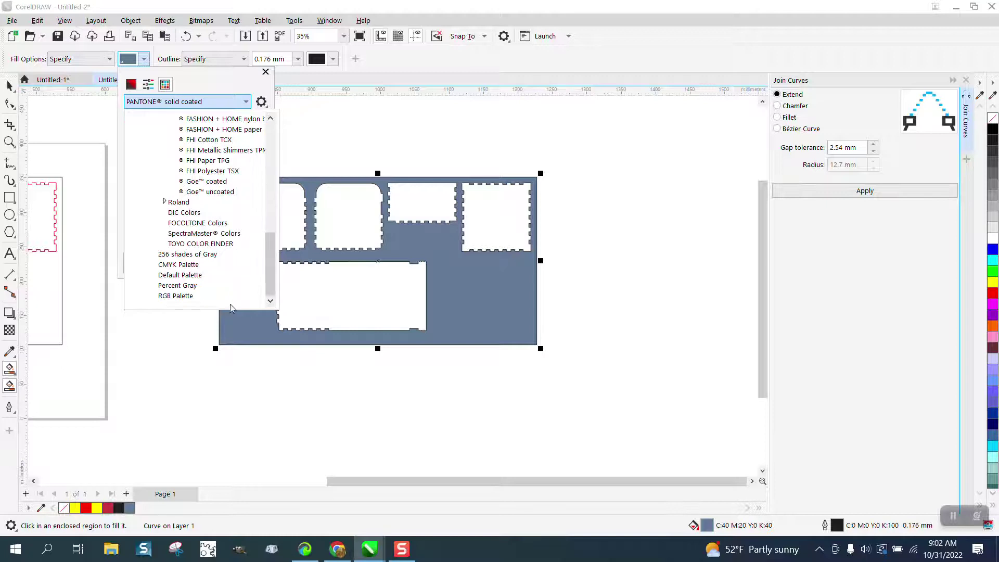
click(175, 295)
click(241, 136)
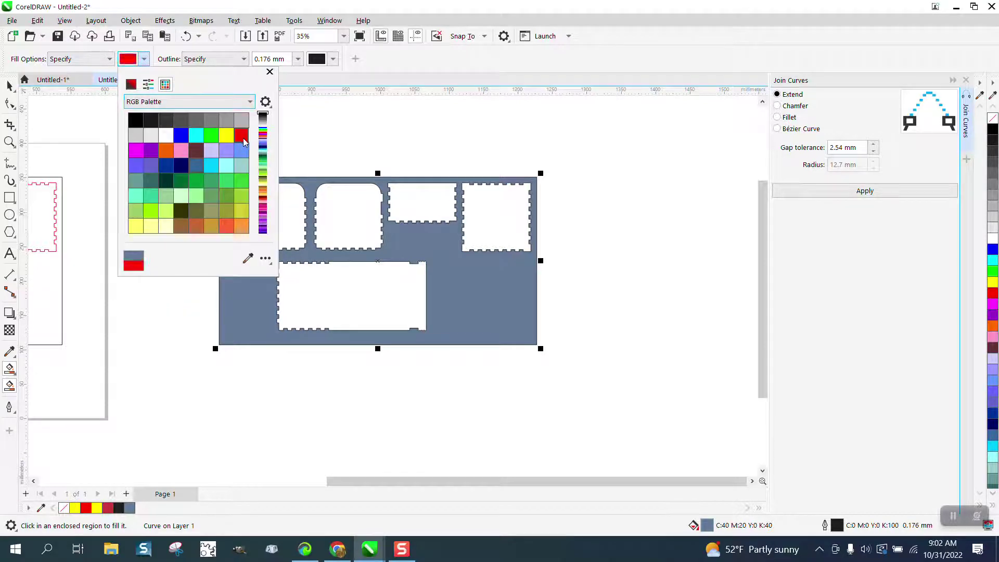
Step: Fill each panel cut-out red and move the filled copies below the grey panel
click(285, 208)
click(286, 208)
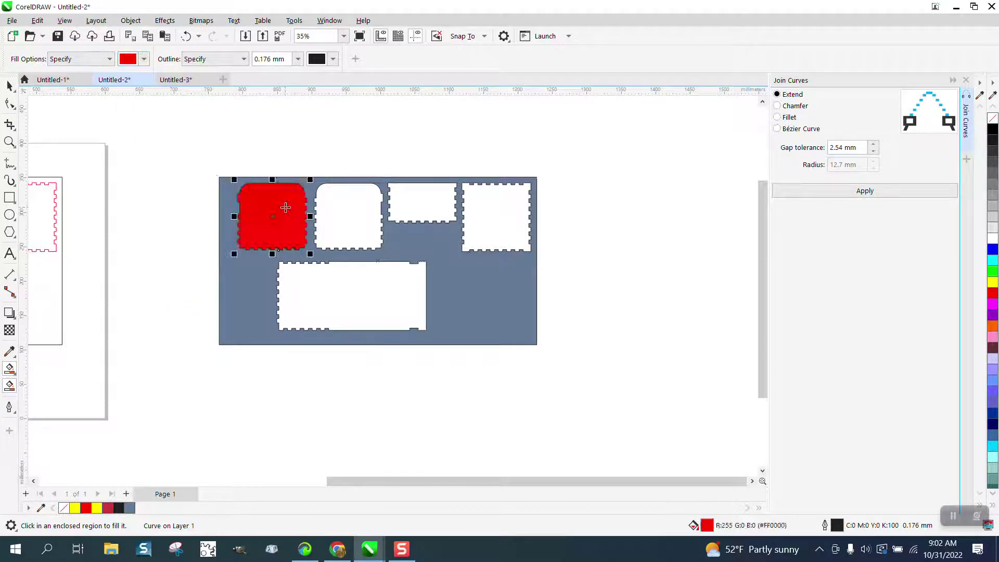
drag(285, 207, 286, 360)
key(Delete)
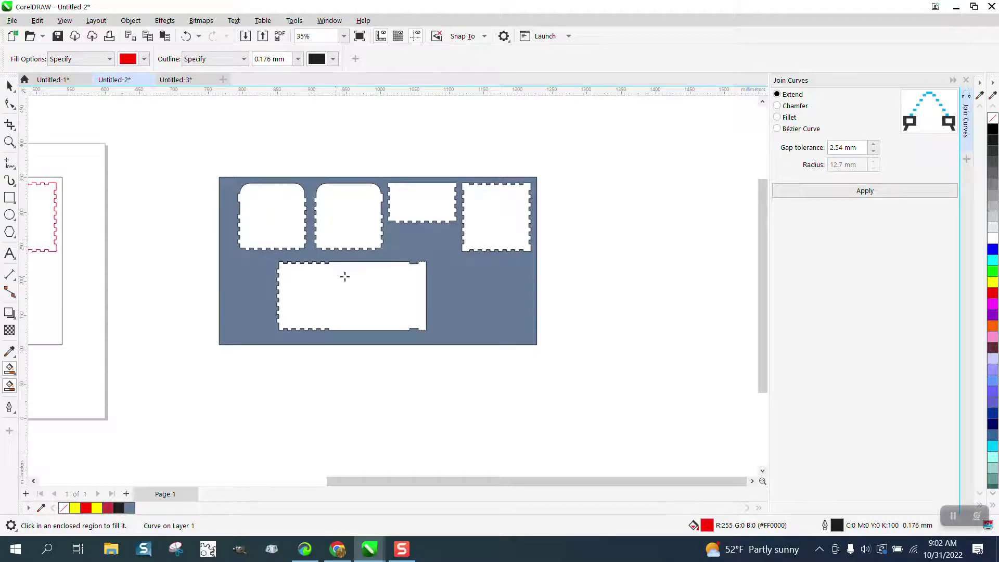
click(345, 276)
click(348, 222)
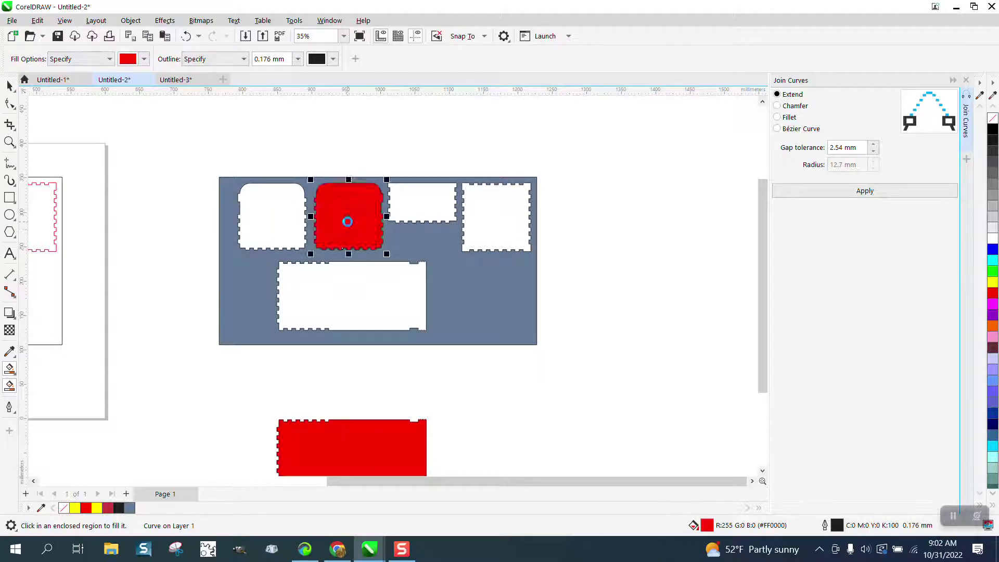
key(Delete)
click(406, 201)
key(Delete)
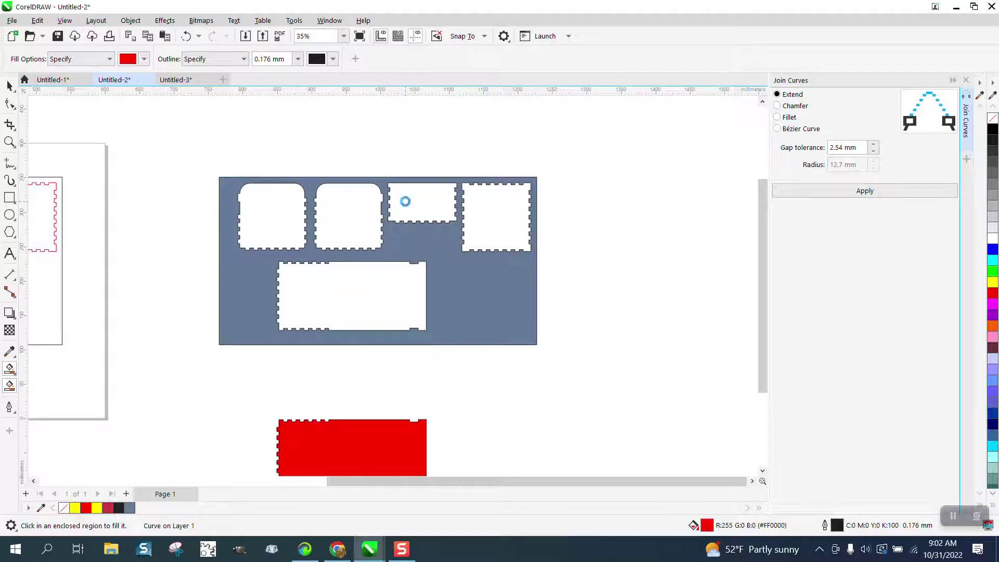
click(472, 211)
Step: Turn the five red shapes into unfilled red hairline outlines
key(Delete)
scroll(373, 196, down, 2)
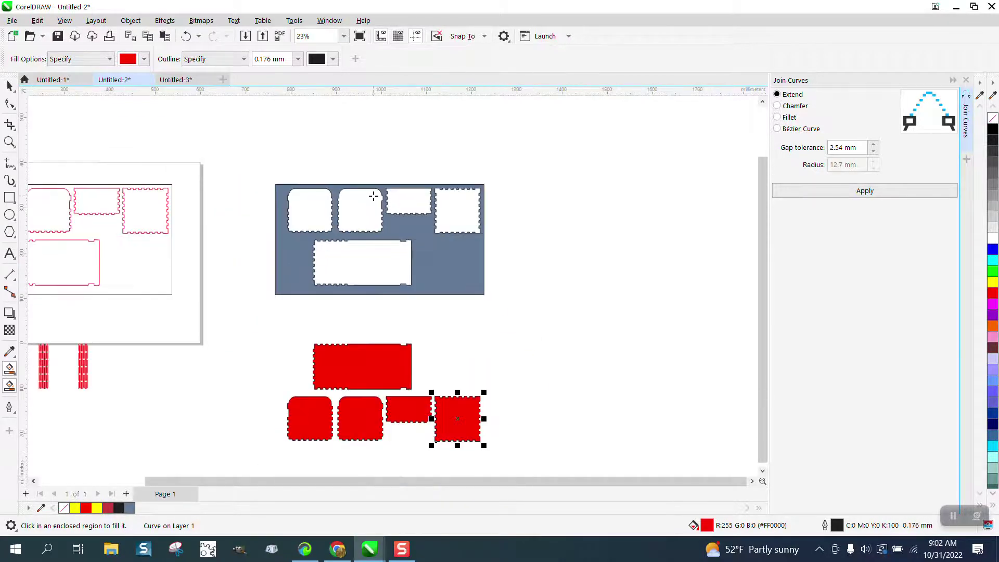
click(11, 87)
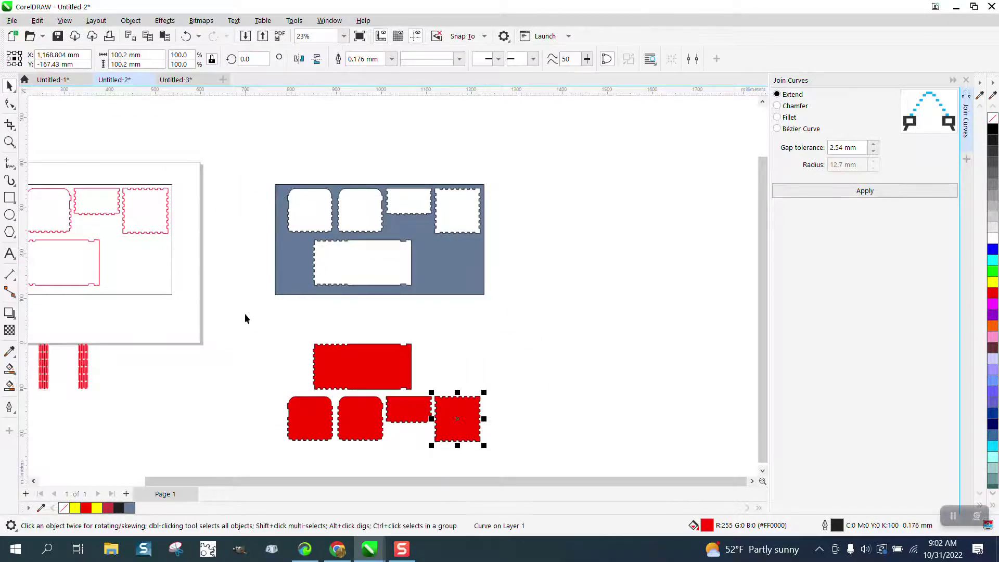
drag(245, 314, 518, 466)
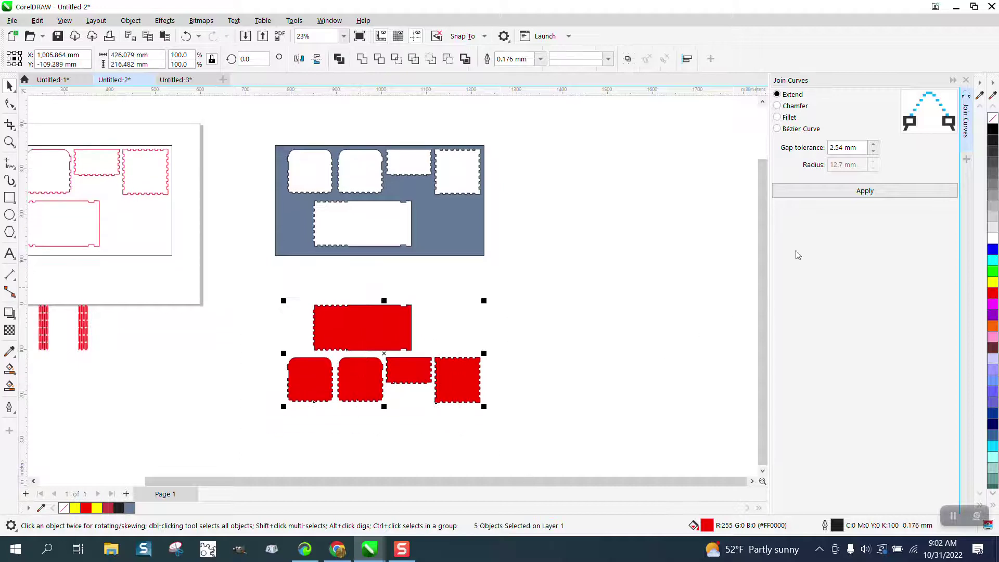
click(993, 119)
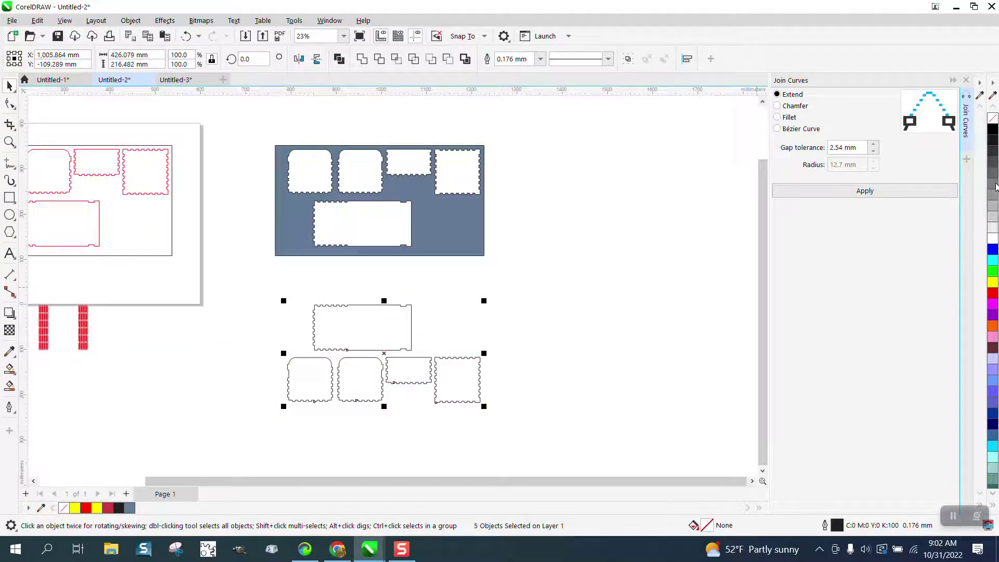
right_click(993, 295)
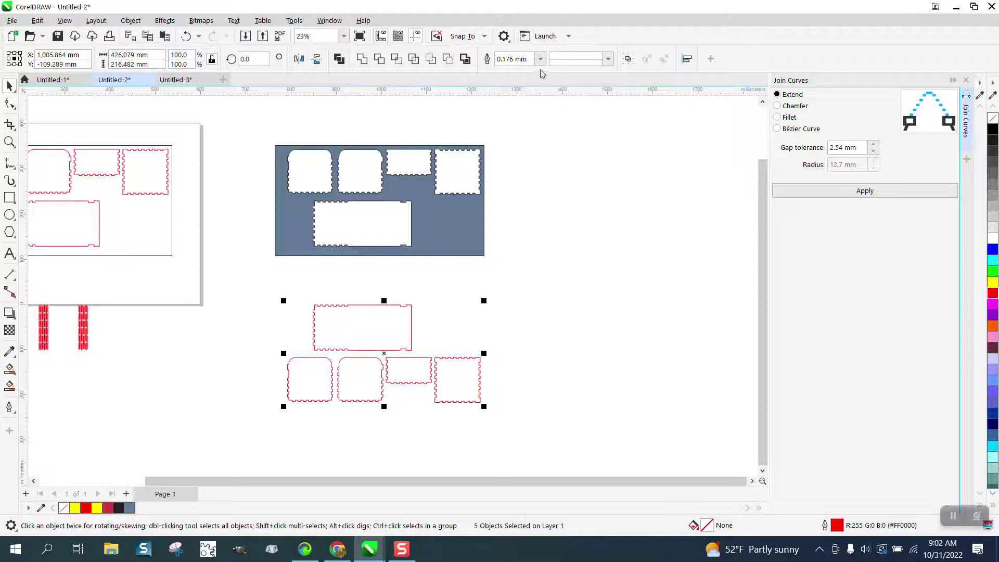
click(541, 59)
click(516, 84)
Step: Nudge the two hinge strips right onto the long panel
scroll(336, 255, down, 1)
drag(93, 286, 182, 335)
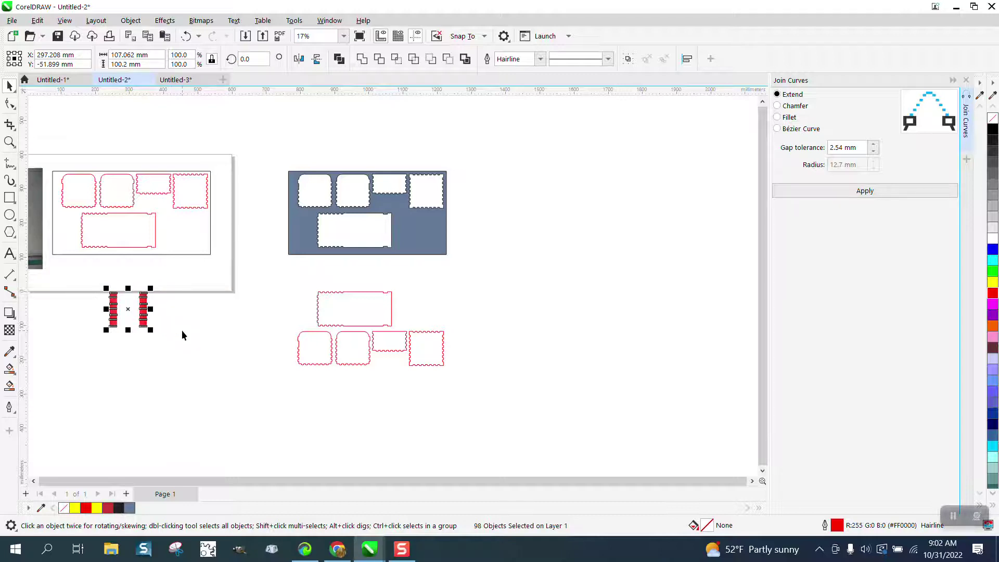
key(shift+Right)
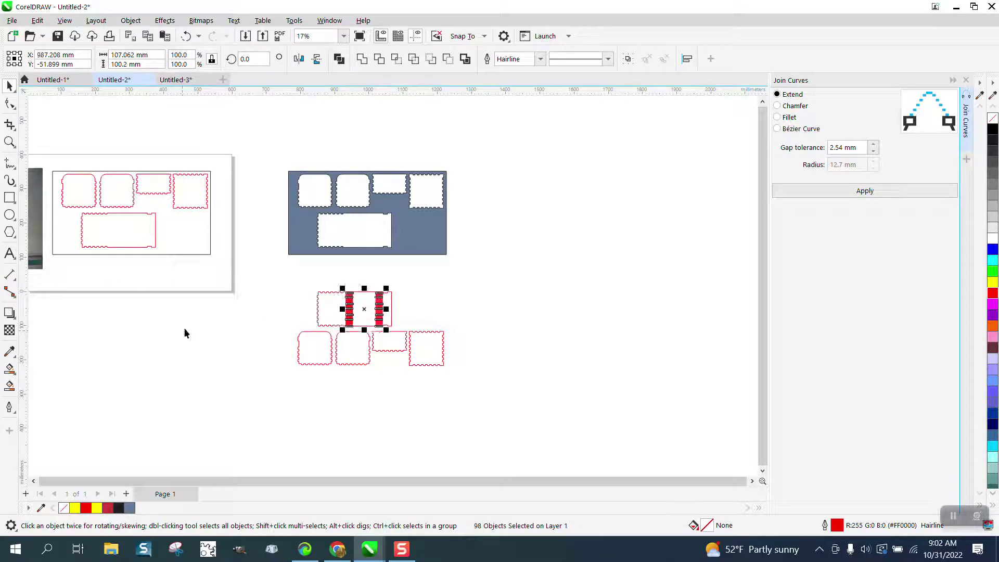
Step: Zoom in closely on the panel joints and gaps to inspect them, then zoom back out
click(10, 142)
drag(296, 279, 473, 407)
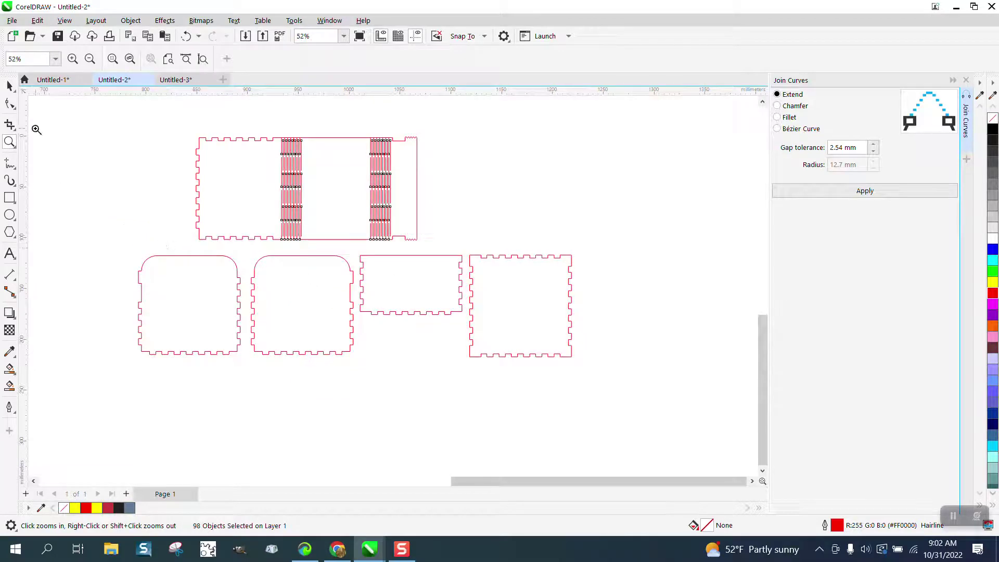
click(9, 86)
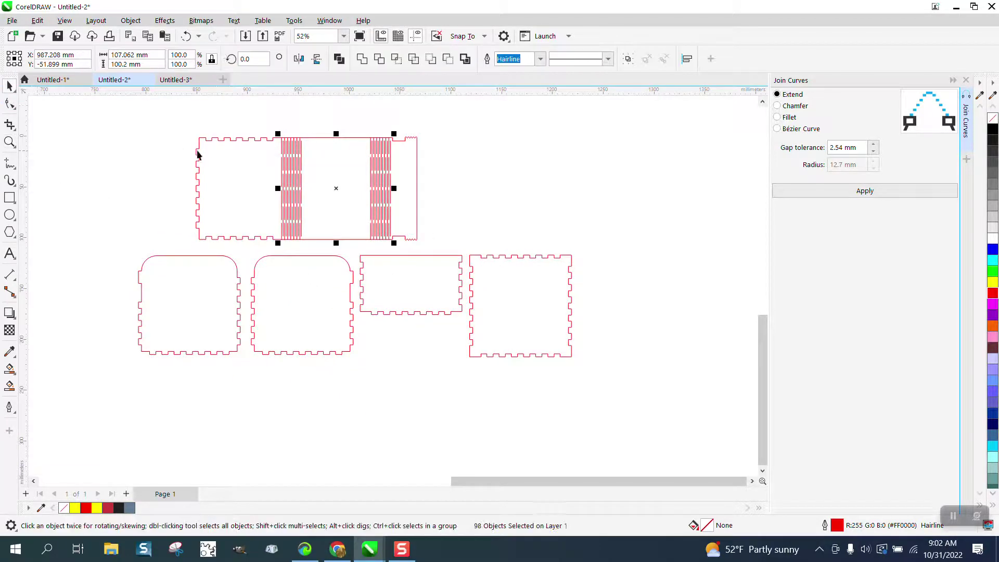
click(9, 142)
drag(349, 267, 365, 282)
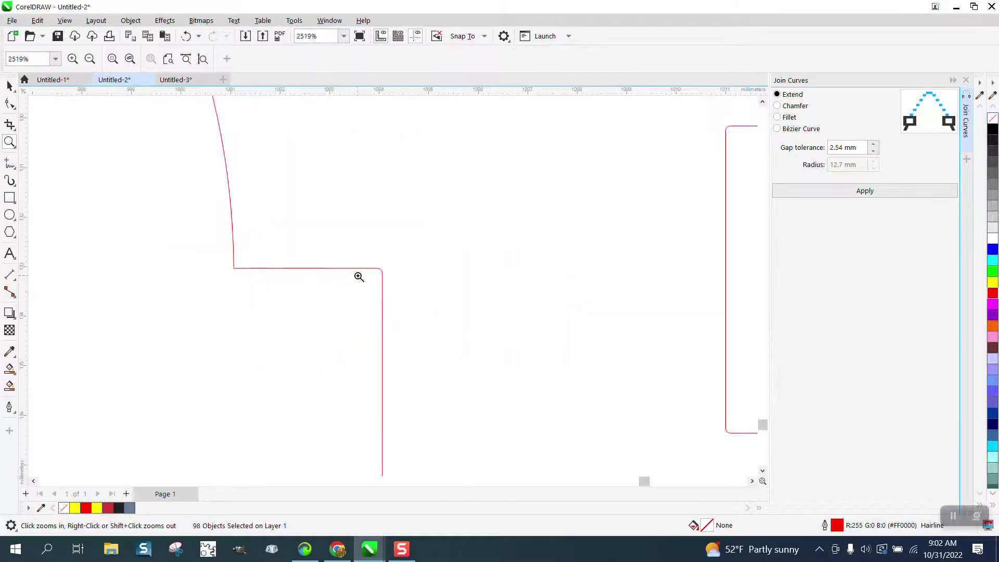
right_click(370, 264)
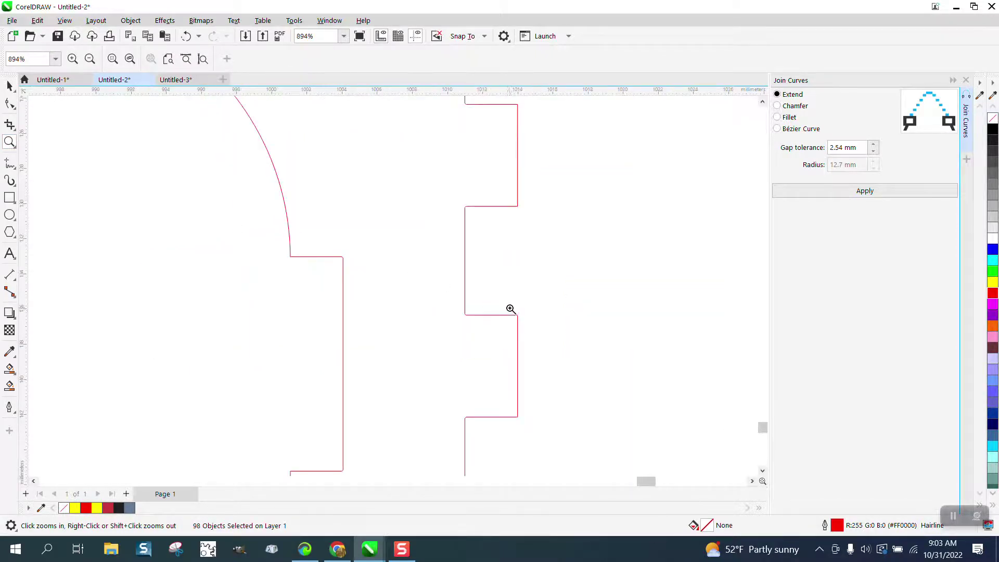
drag(511, 310, 536, 330)
scroll(229, 237, down, 10)
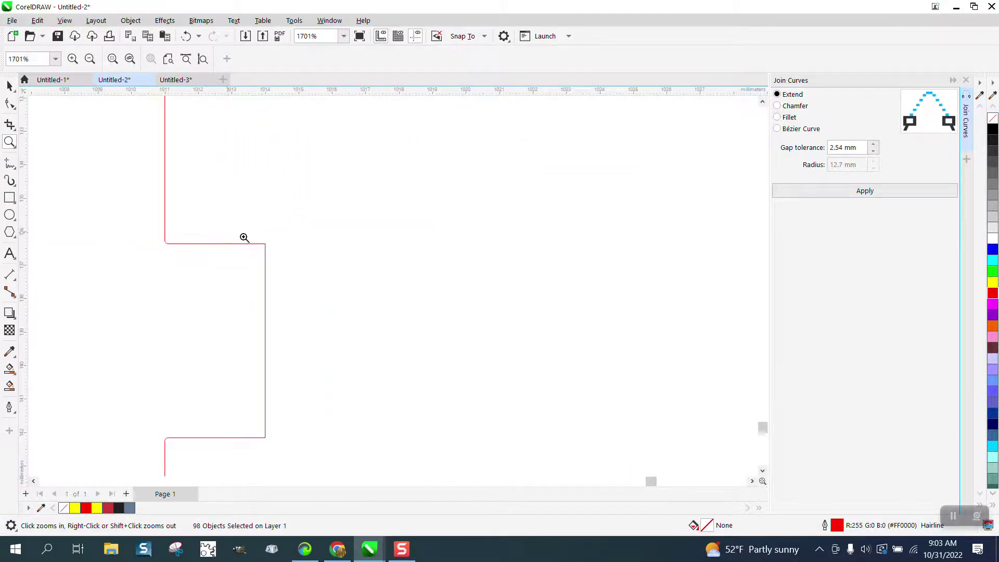
scroll(327, 279, down, 2)
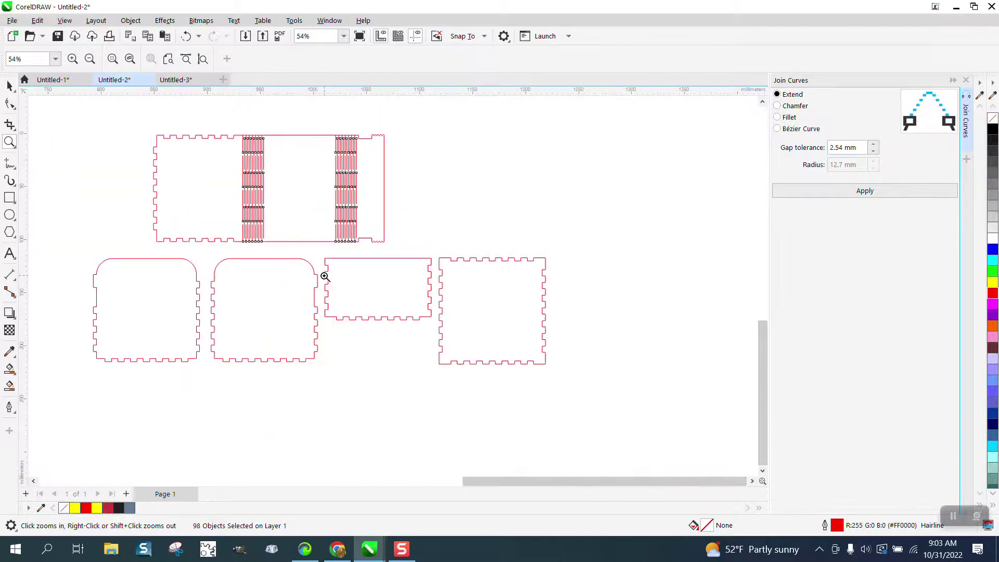
scroll(325, 277, down, 1)
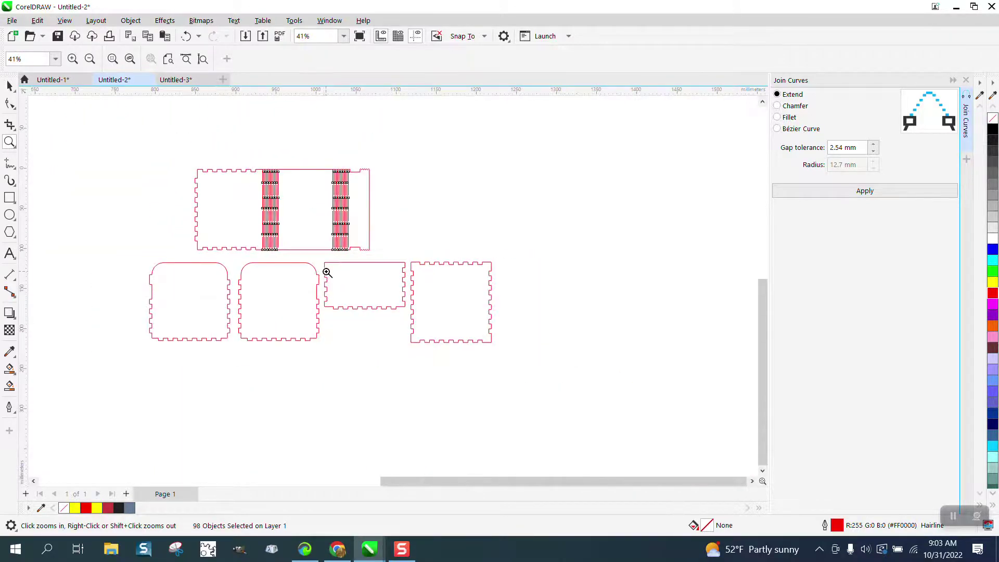
Step: Move both rounded panels and the small rectangle left, then select the hinged long panel with its strips
click(10, 86)
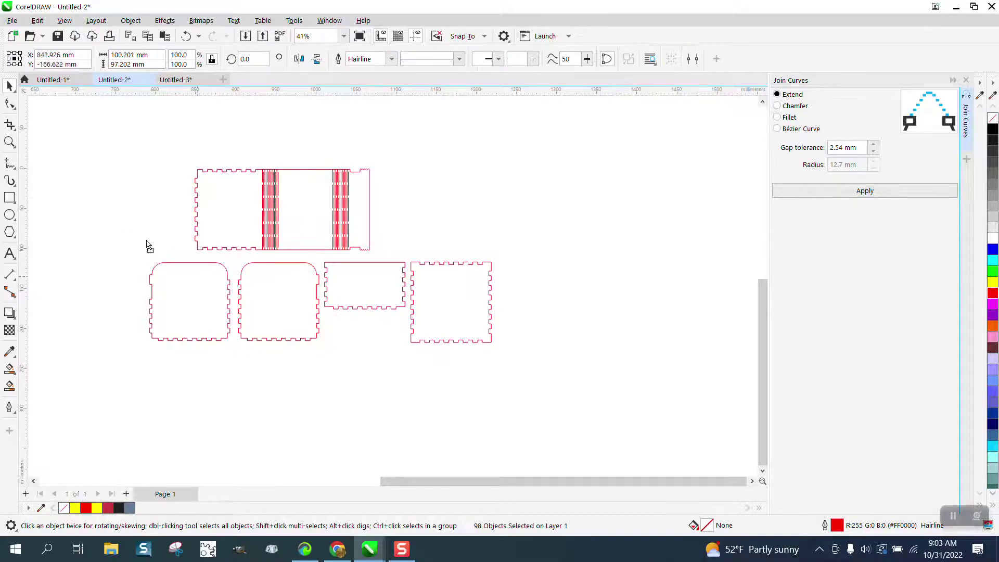
drag(229, 299, 156, 217)
drag(239, 314, 132, 323)
drag(352, 309, 233, 326)
drag(180, 157, 386, 270)
Step: Group the long panel with its hinges, and delete the photo and the old outline group
key(ctrl+g)
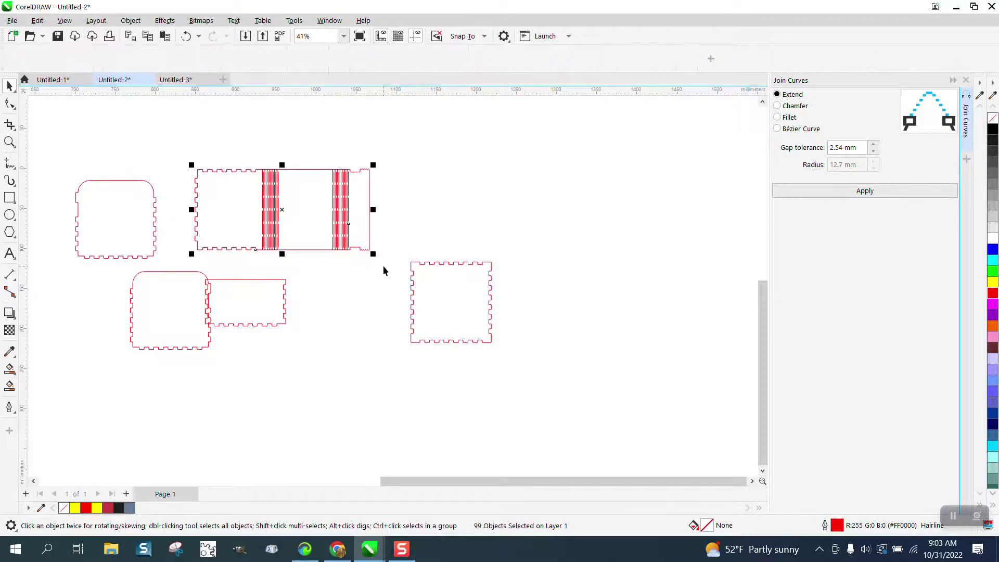
scroll(383, 266, down, 2)
scroll(437, 365, down, 1)
scroll(247, 225, down, 1)
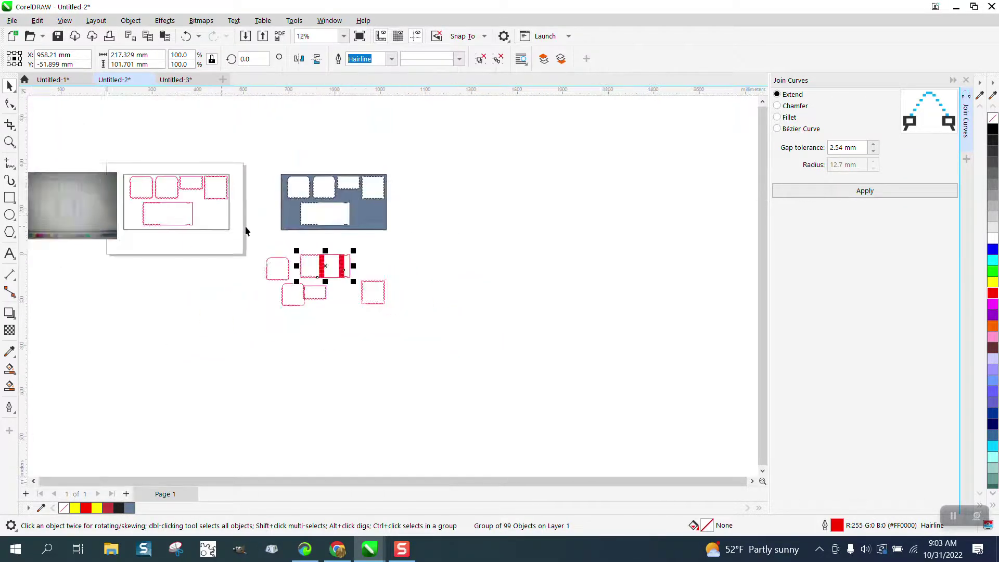
click(97, 184)
key(Delete)
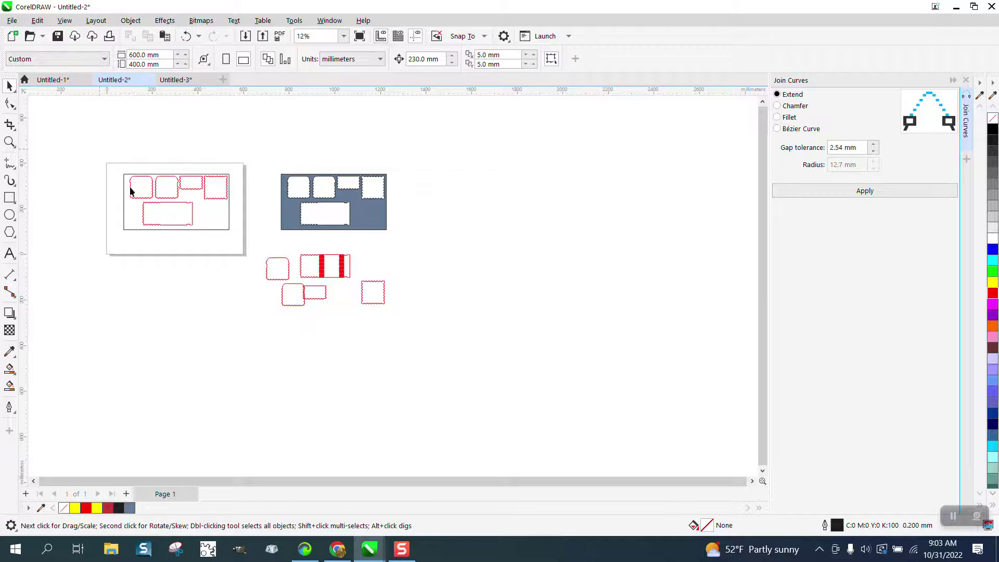
click(246, 254)
key(Delete)
Step: Place the two rounded panels, small rectangle, square panel and hinged group onto the page
drag(283, 270, 125, 178)
drag(289, 293, 137, 177)
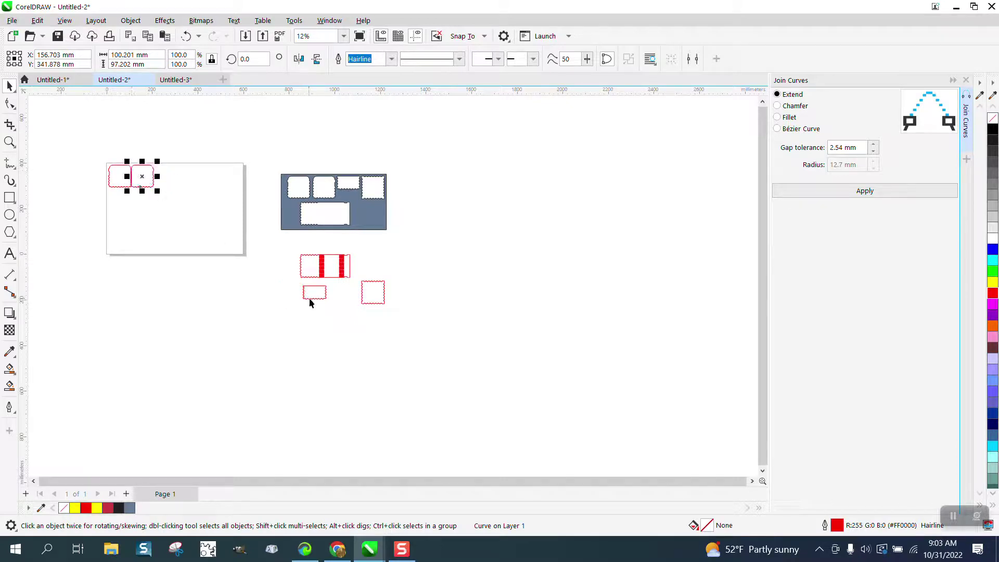
drag(310, 300, 168, 182)
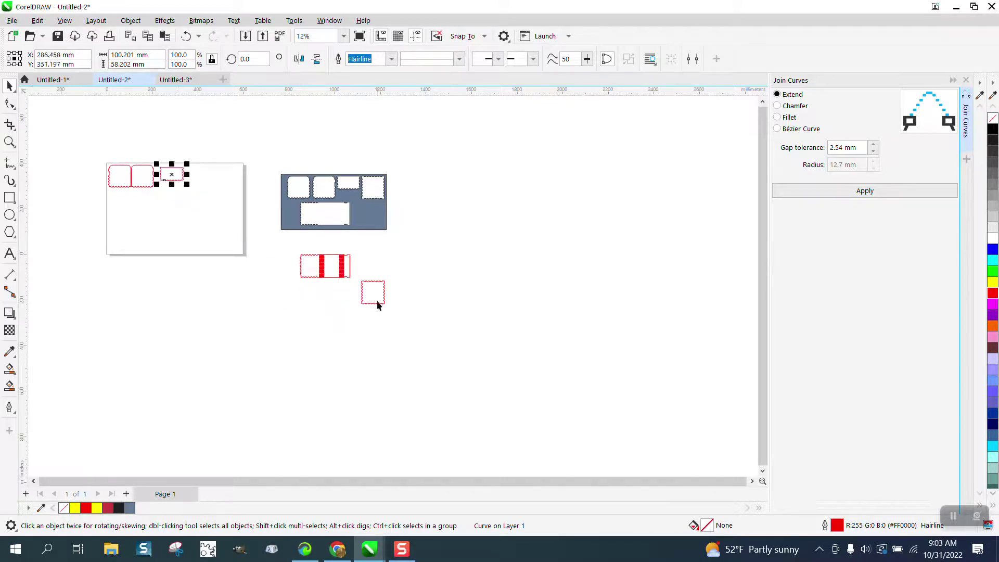
drag(378, 305, 199, 190)
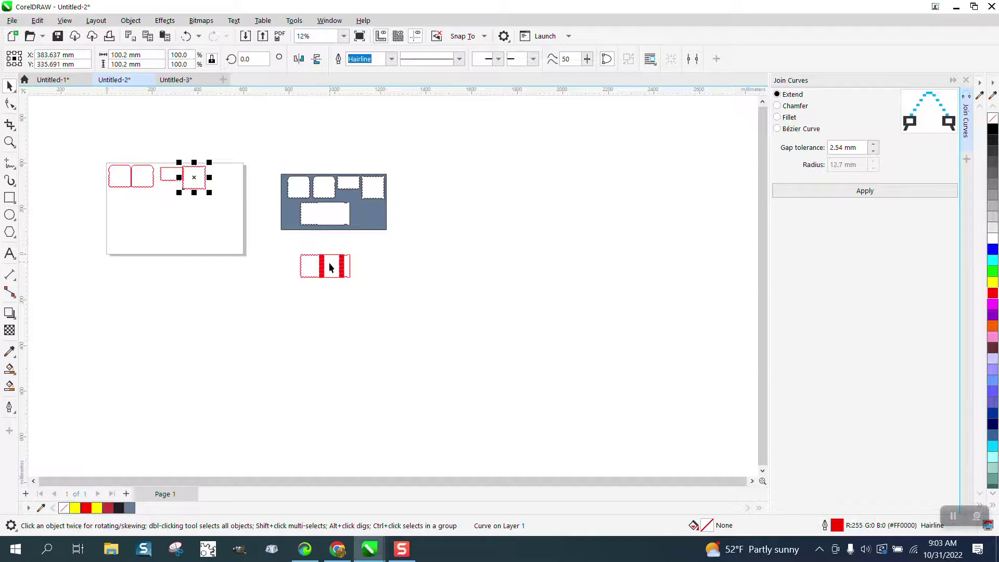
drag(329, 267, 137, 202)
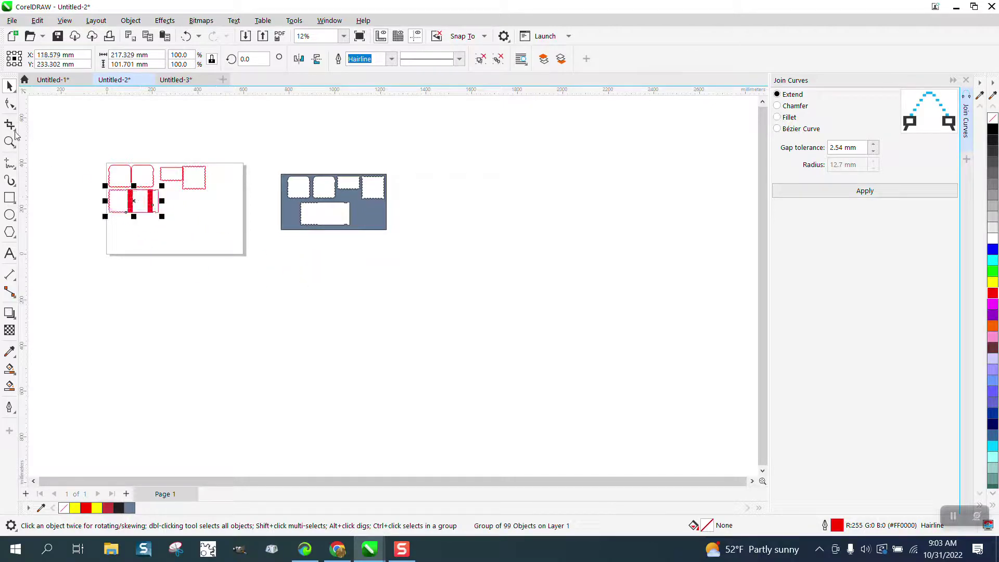
click(10, 142)
Step: Move the small rectangle out of the top row and slide the square against the rounded panels
click(285, 265)
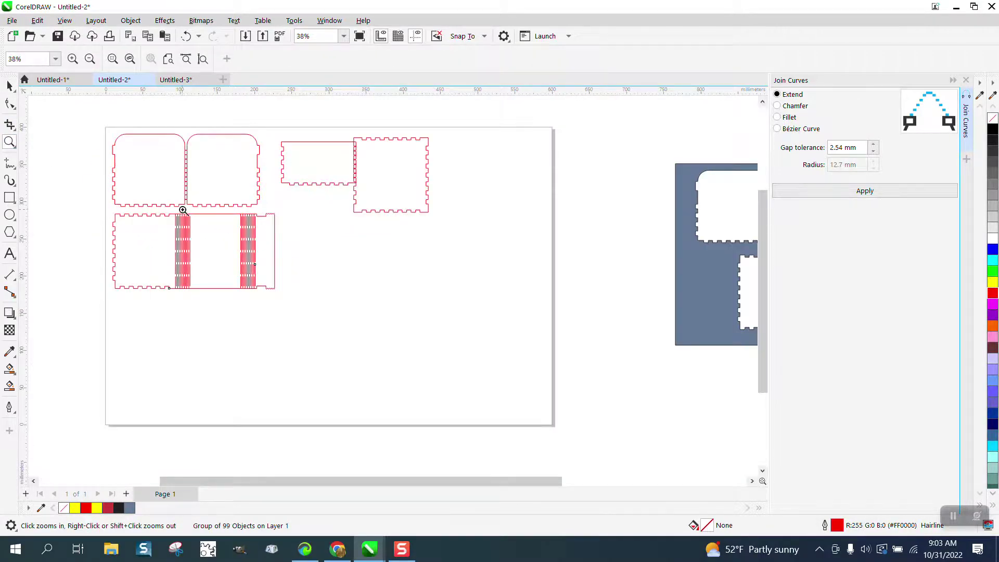
click(9, 85)
click(212, 178)
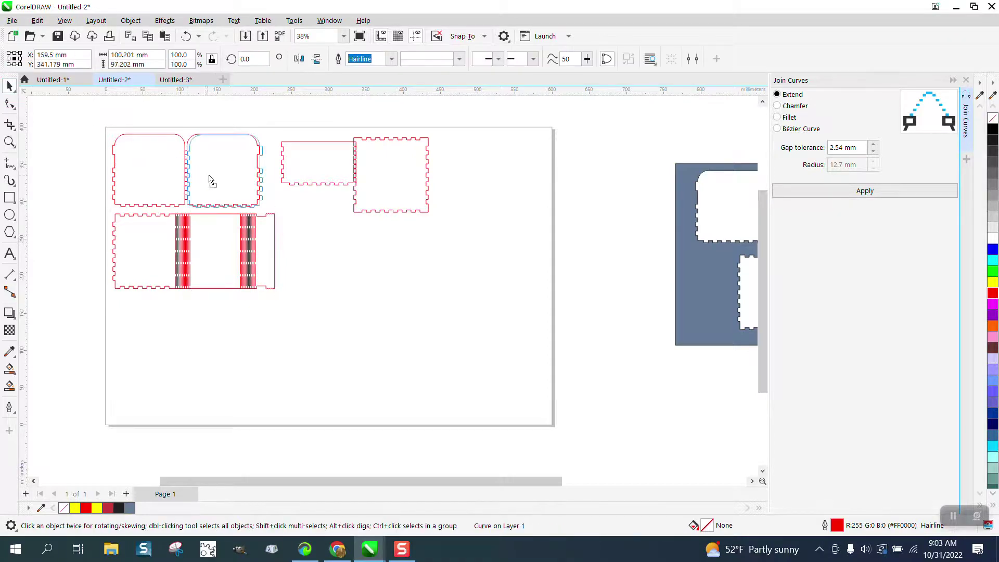
click(290, 163)
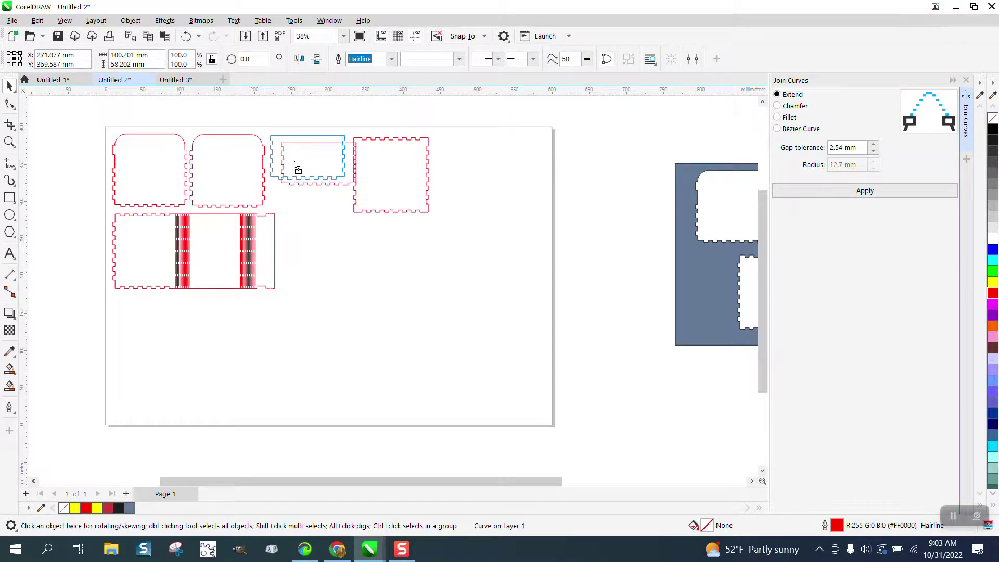
drag(290, 163, 333, 256)
drag(383, 183, 301, 185)
Step: Rotate the small rectangle 90° and butt it against the hinged panel's right end
click(344, 238)
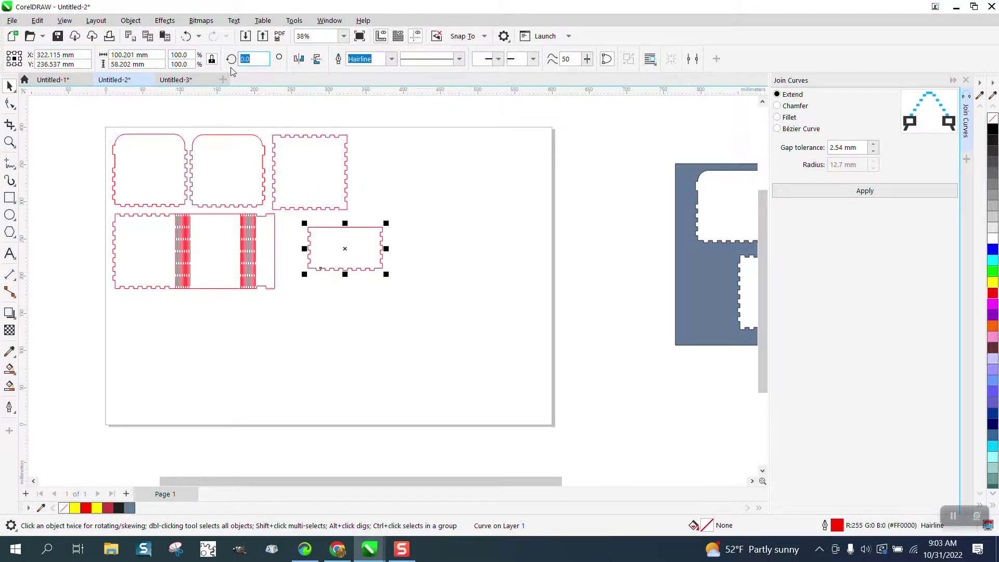
text(90)
key(Return)
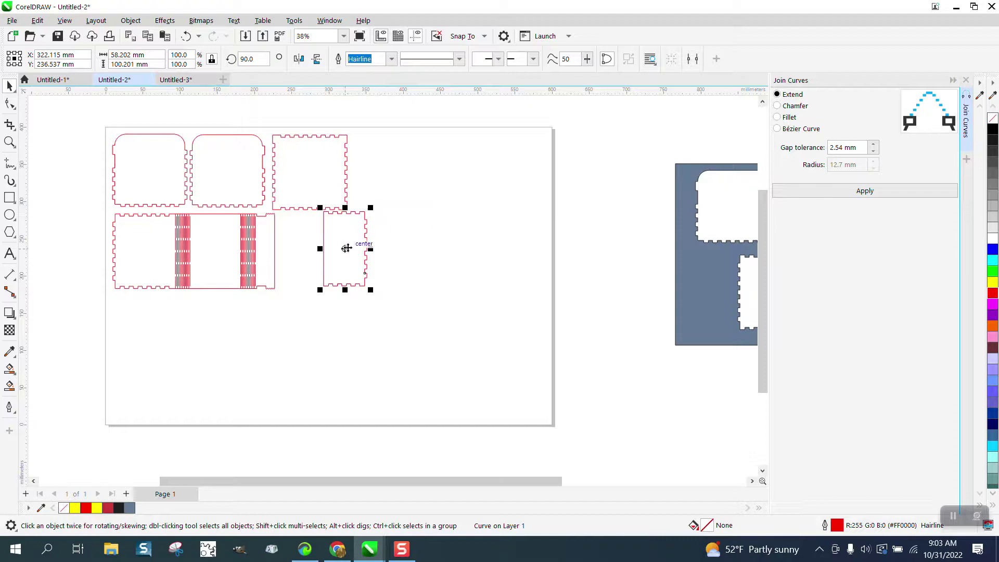
drag(347, 248, 304, 249)
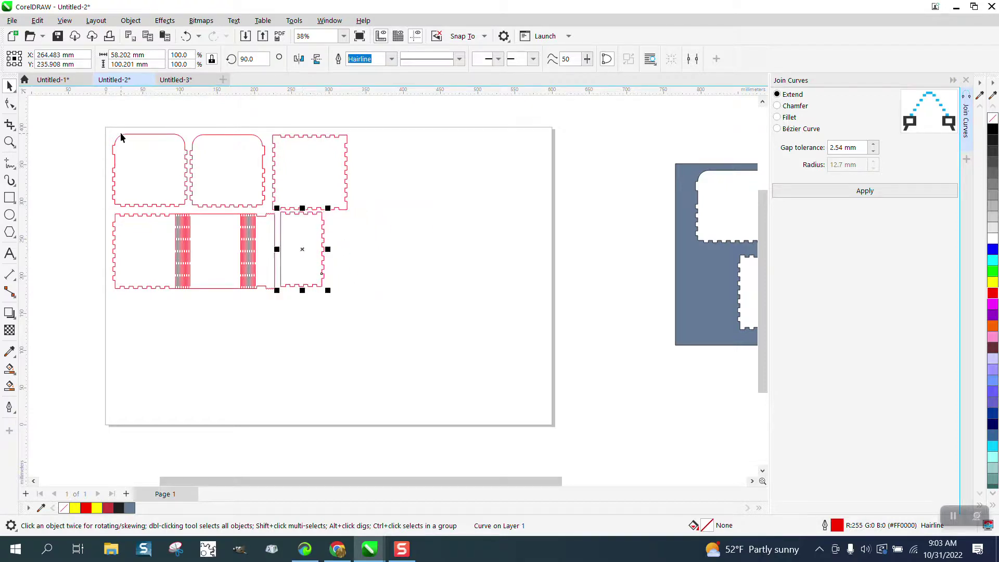
click(9, 141)
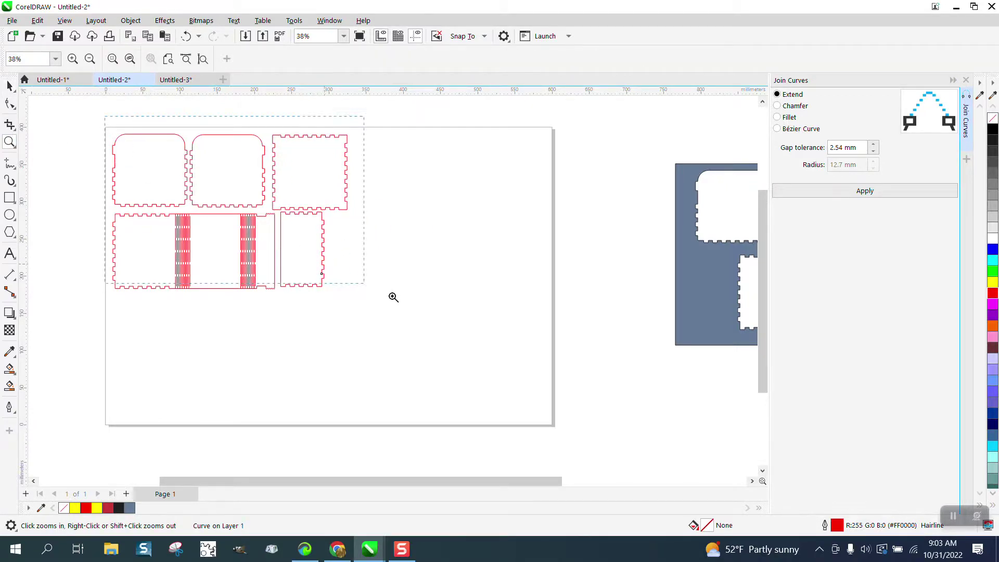
click(486, 337)
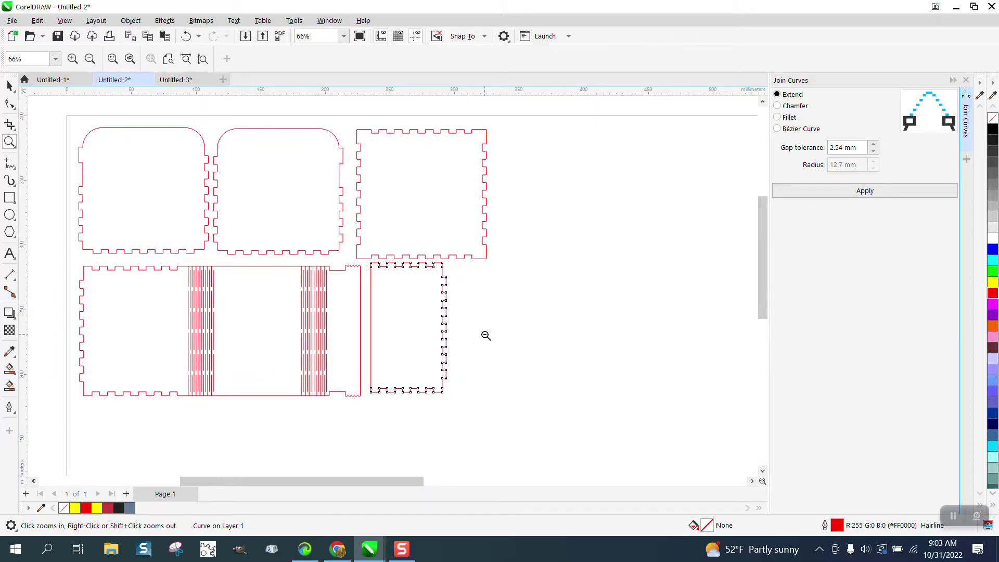